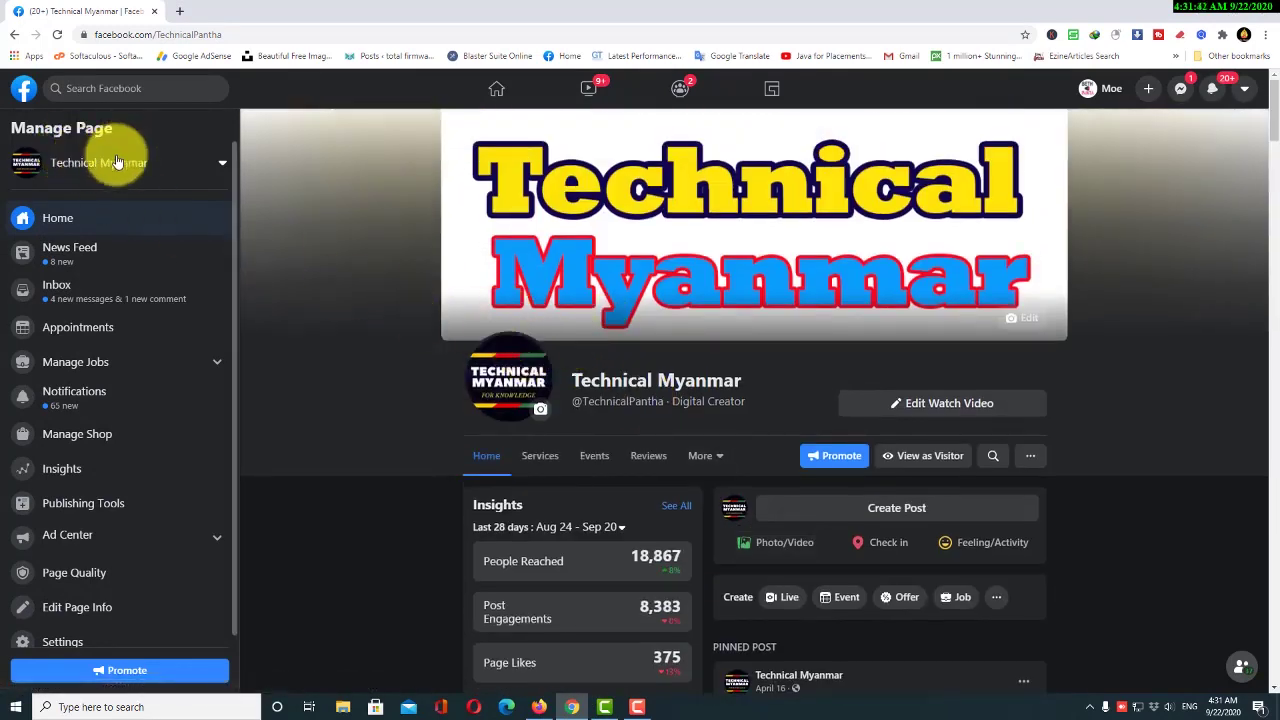
# Start creating a live video from the Technical Myanmar page
pyautogui.scroll(-1, 632, 375)
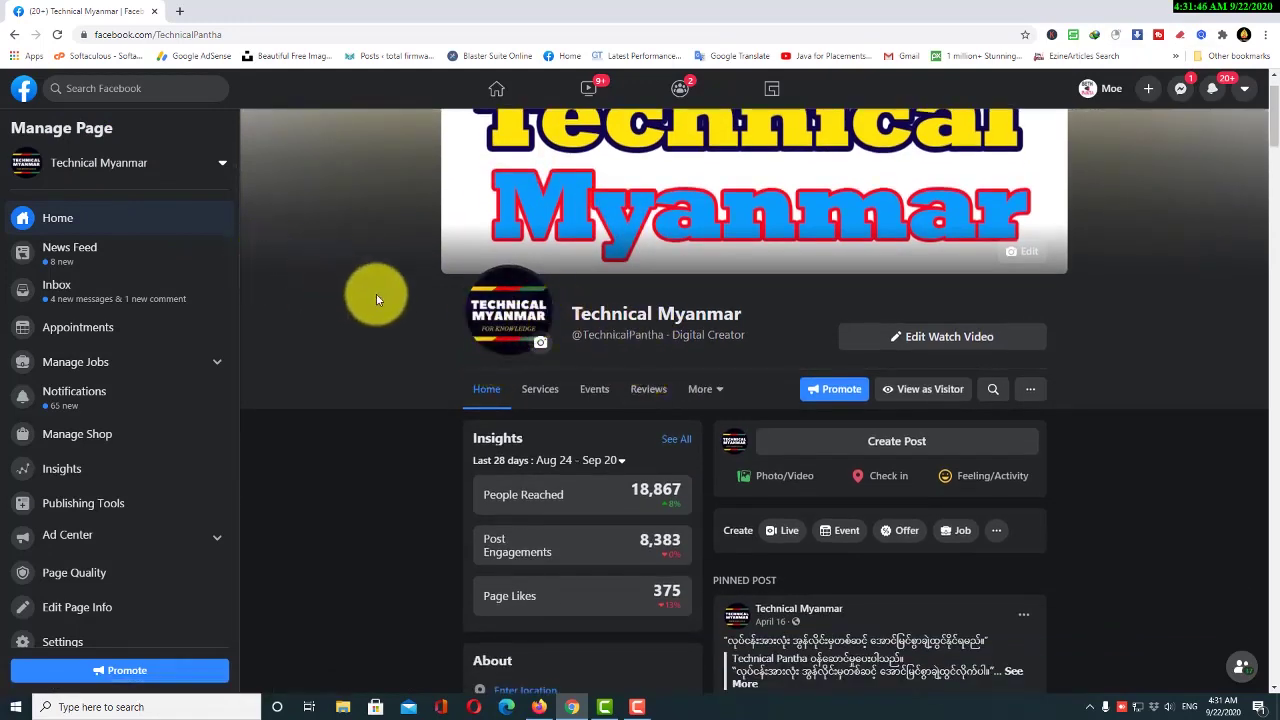
pyautogui.scroll(-1, 376, 296)
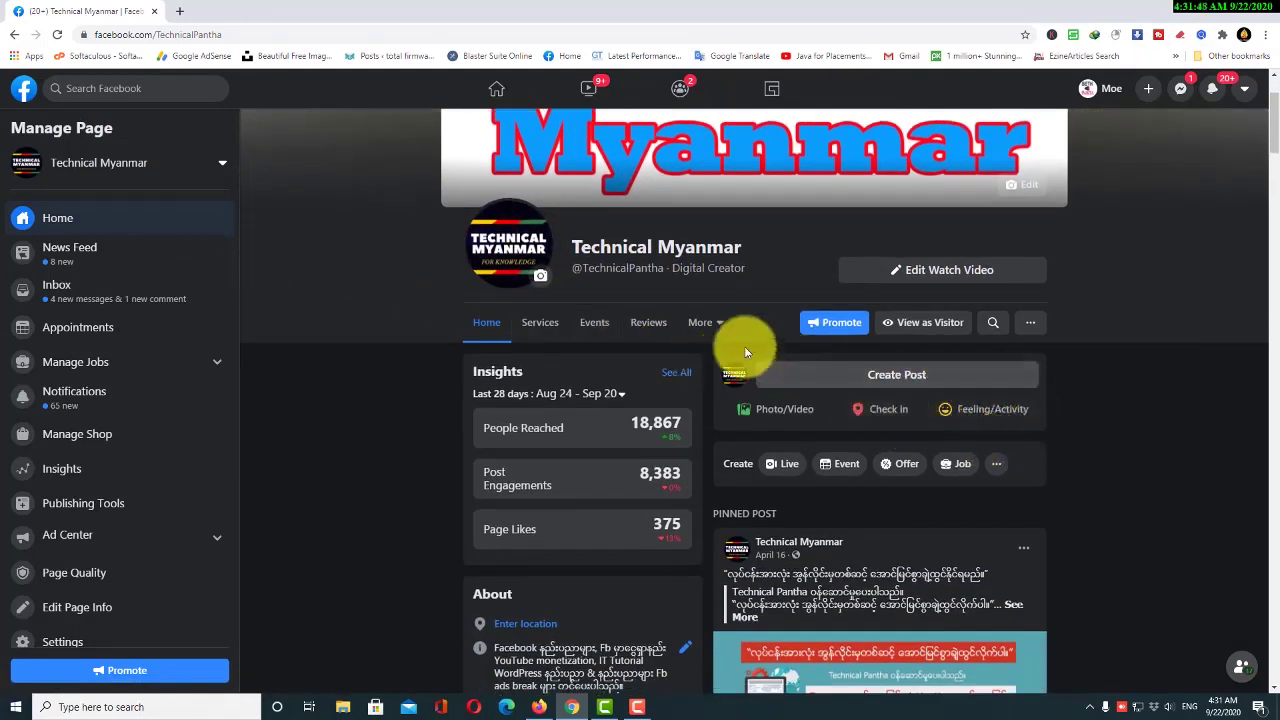
pyautogui.scroll(-1, 760, 358)
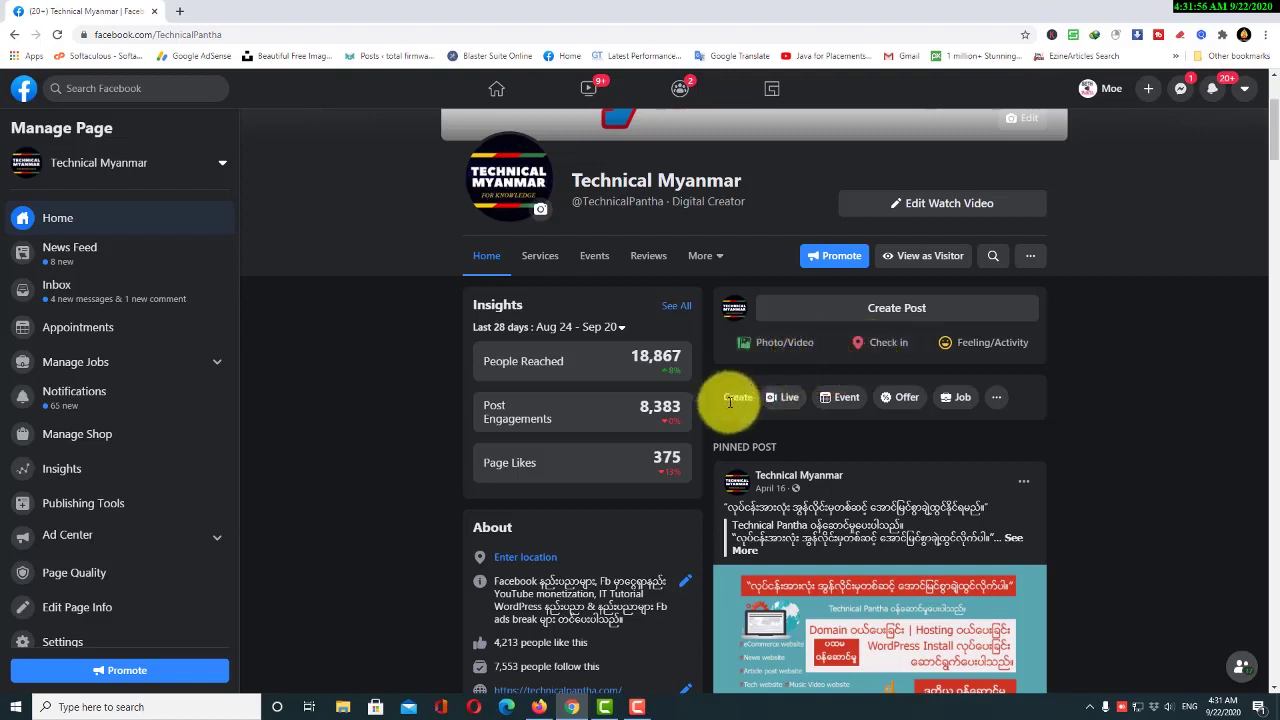
pyautogui.click(787, 401)
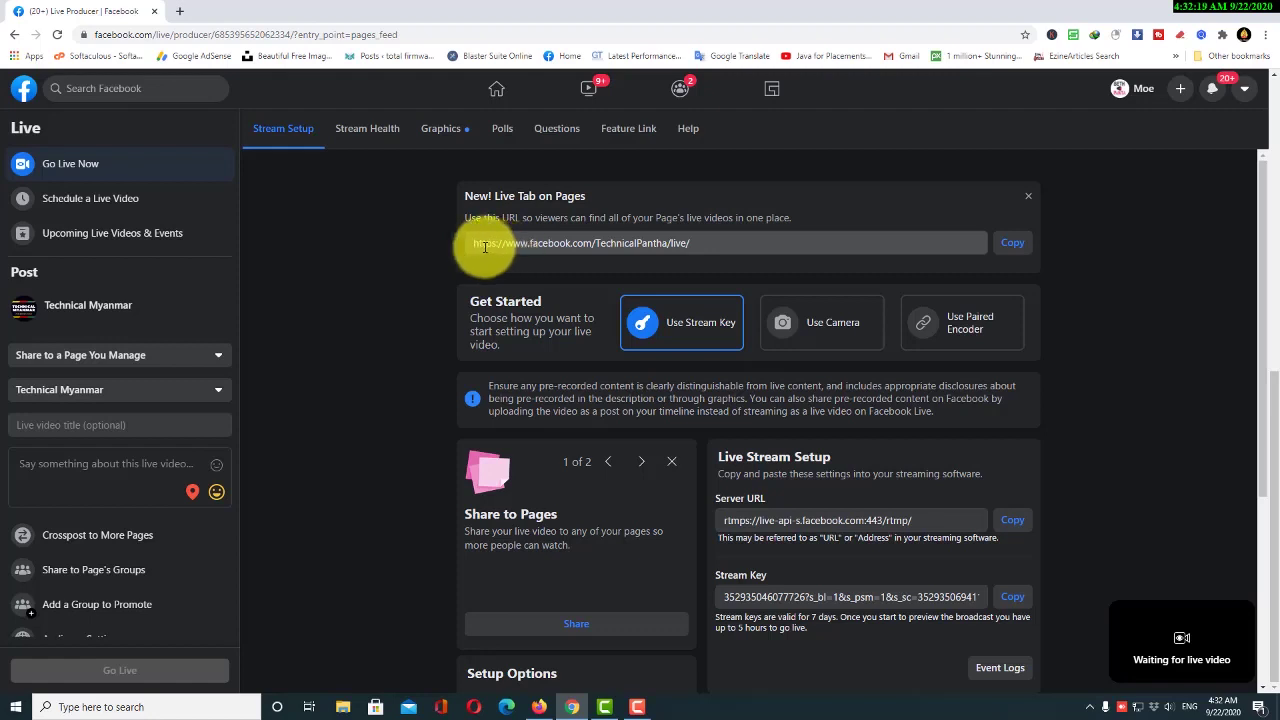
# Copy the URL of the page's Live tab where viewers find all its live videos
pyautogui.moveTo(474, 243); pyautogui.dragTo(714, 244)
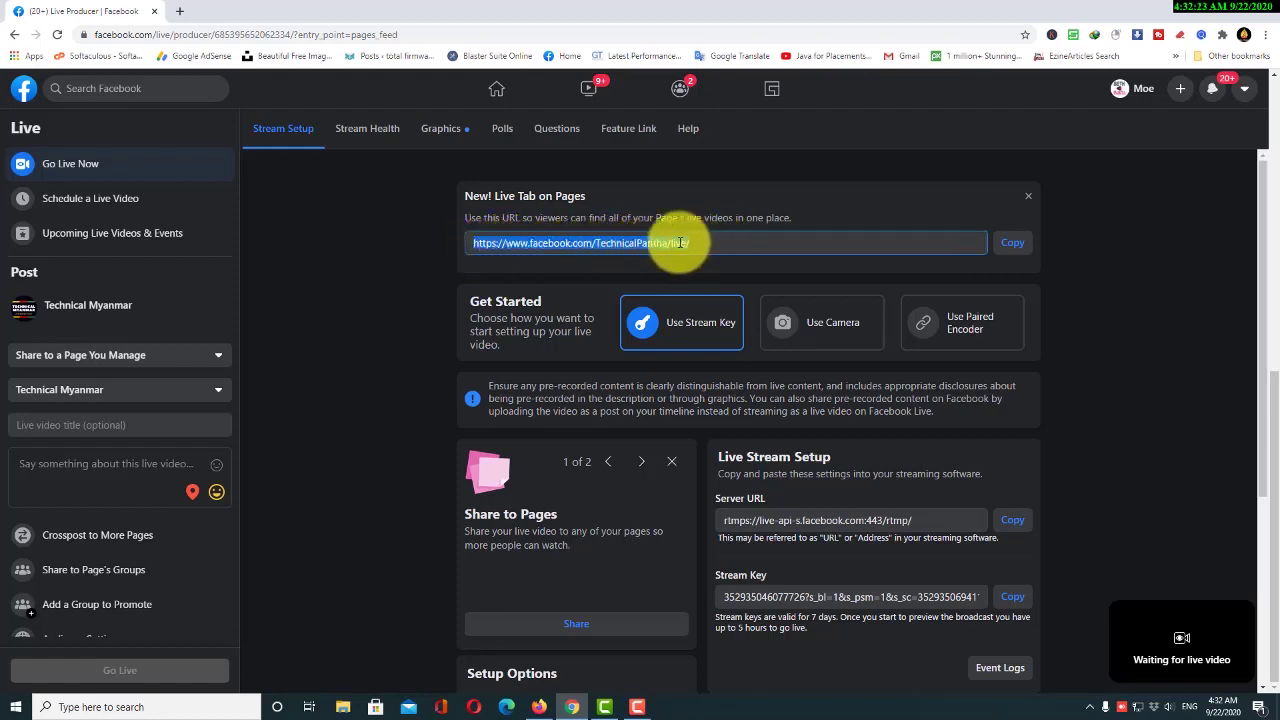
pyautogui.click(680, 243)
pyautogui.moveTo(703, 243); pyautogui.dragTo(474, 249)
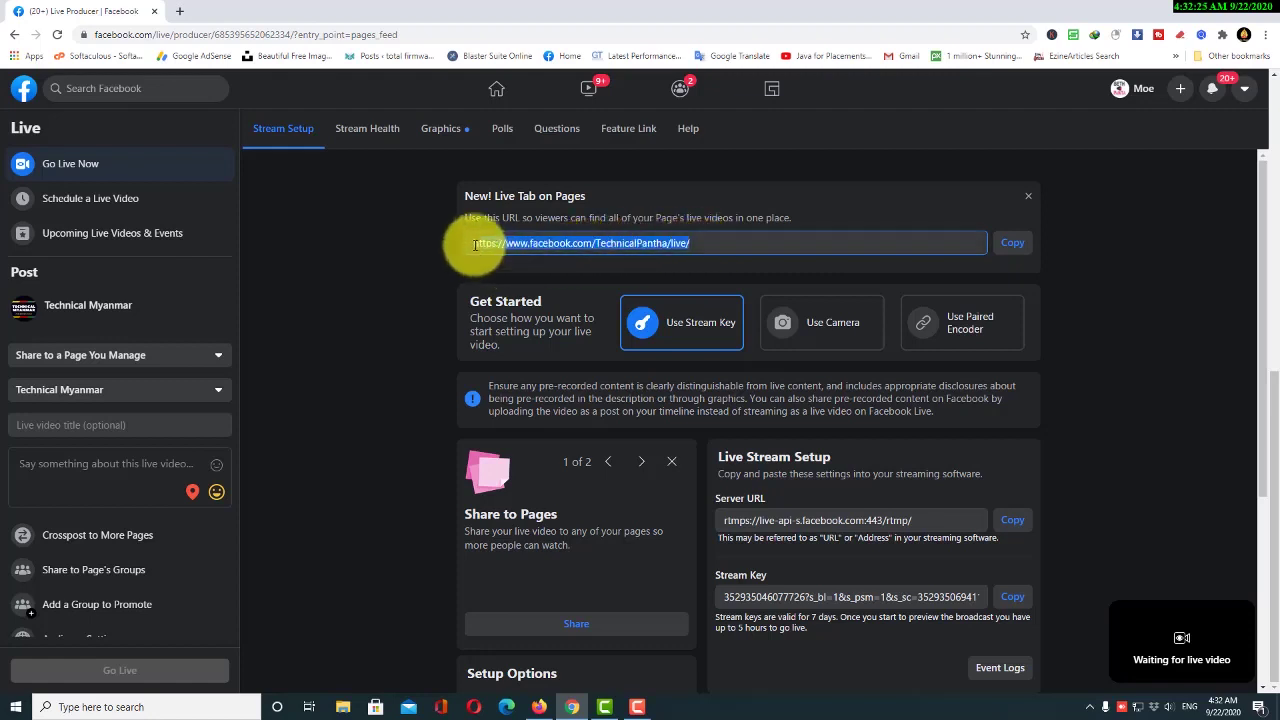
pyautogui.click(1013, 244)
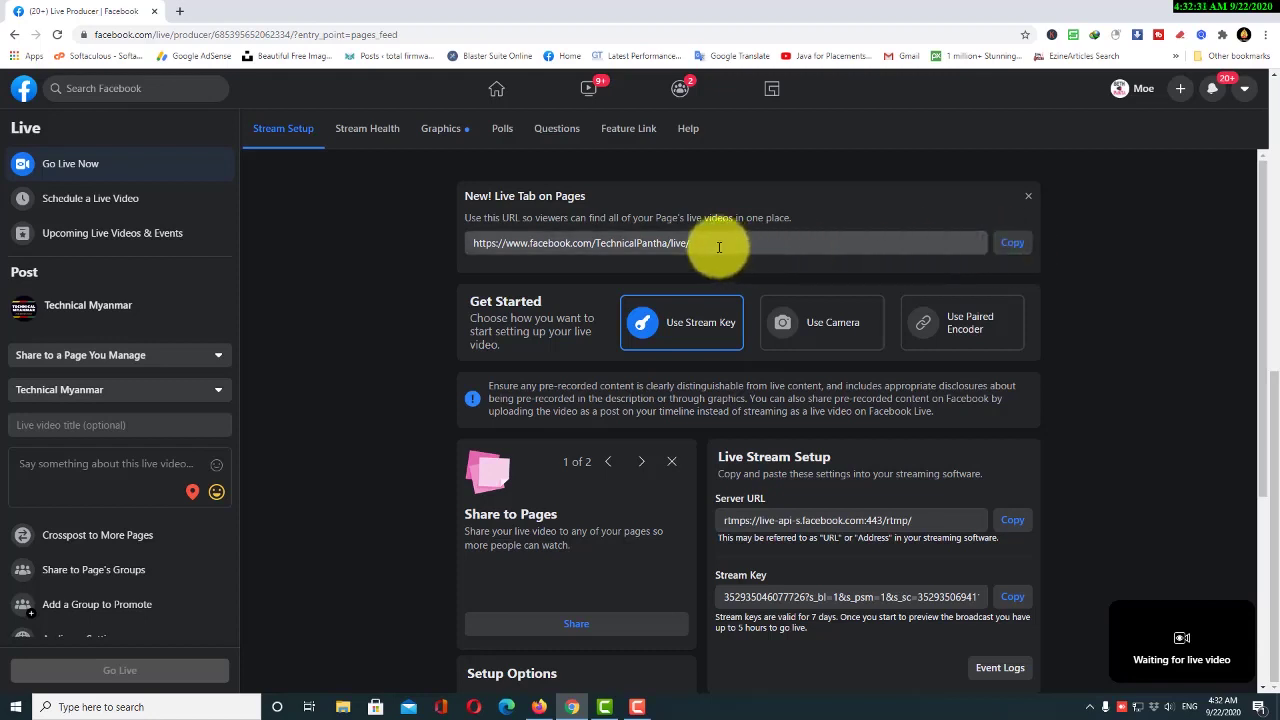
pyautogui.moveTo(700, 247); pyautogui.dragTo(480, 243)
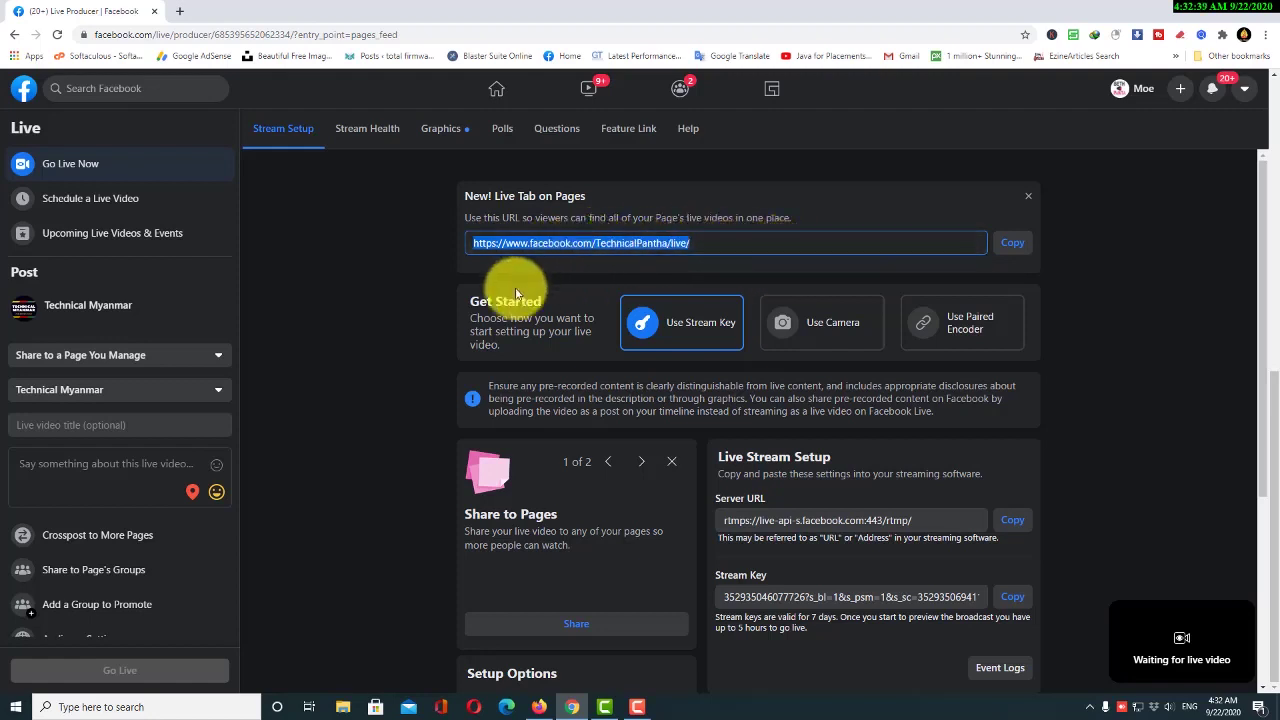
# Choose the Use Stream Key setup for the live video and copy the stream key
pyautogui.click(691, 327)
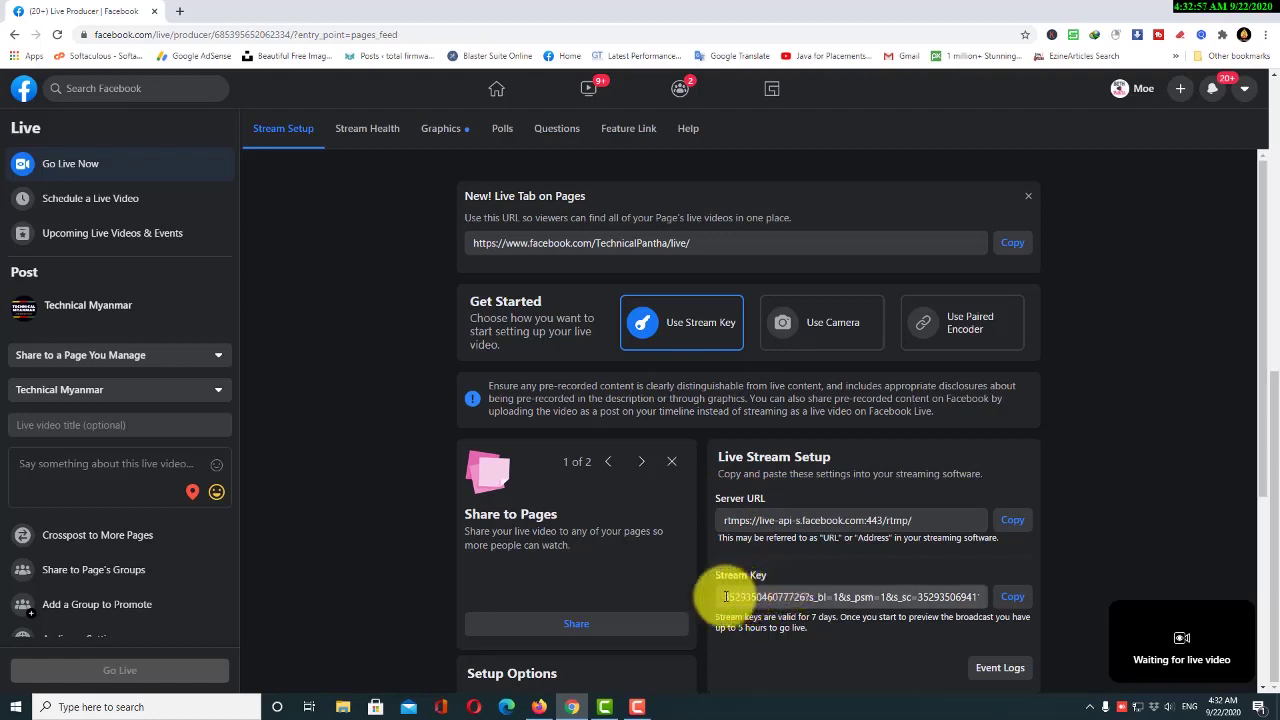
pyautogui.click(1011, 600)
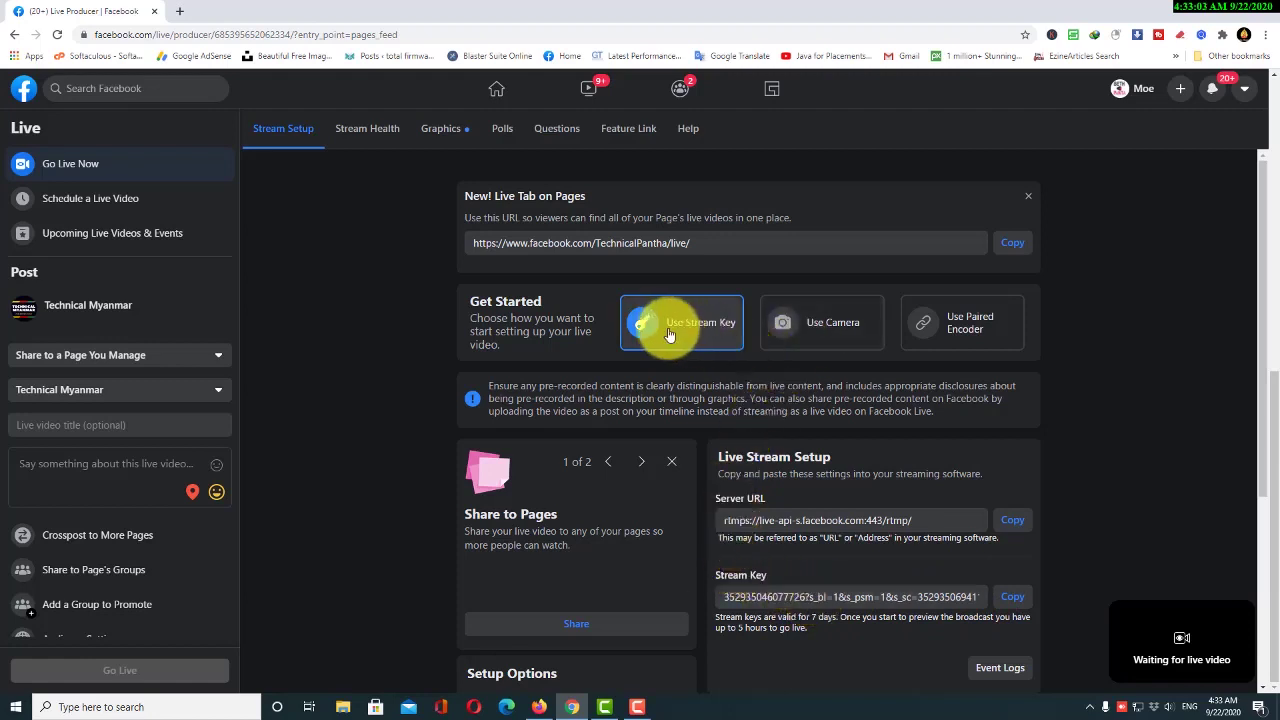
# Switch the setup to Use Camera and back to Use Stream Key, allowing microphone and camera access
pyautogui.click(821, 330)
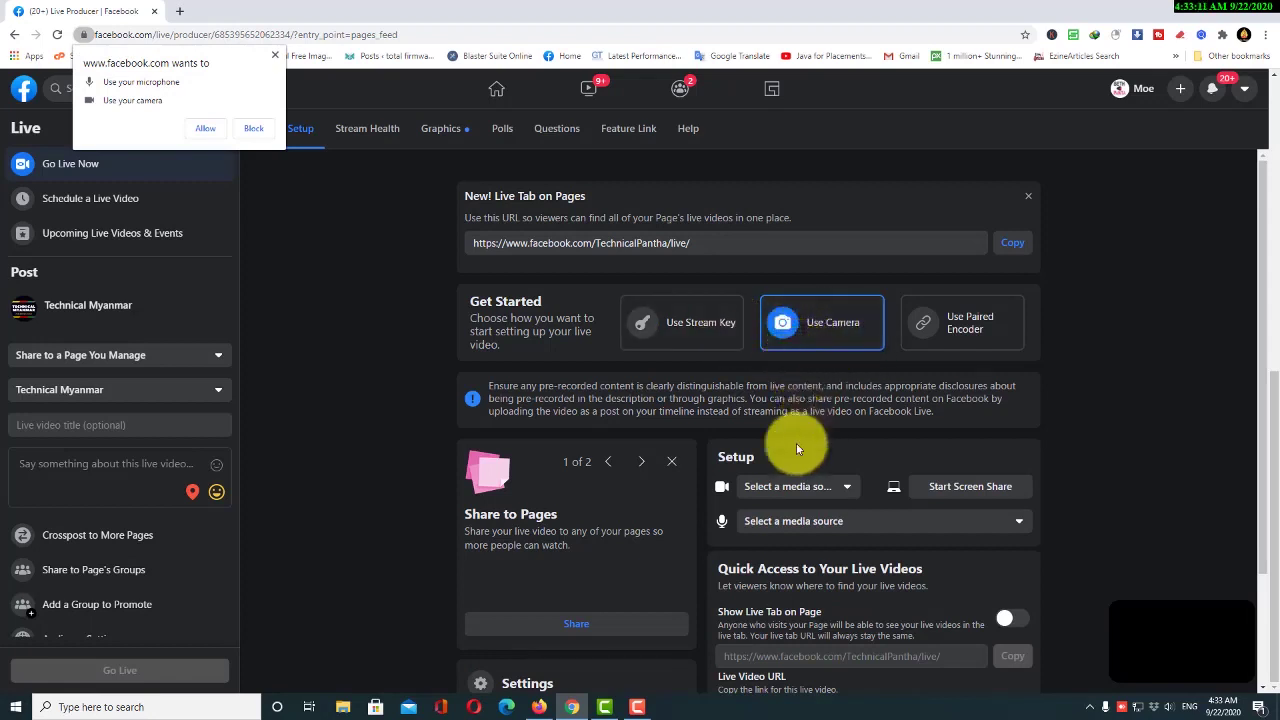
pyautogui.click(670, 328)
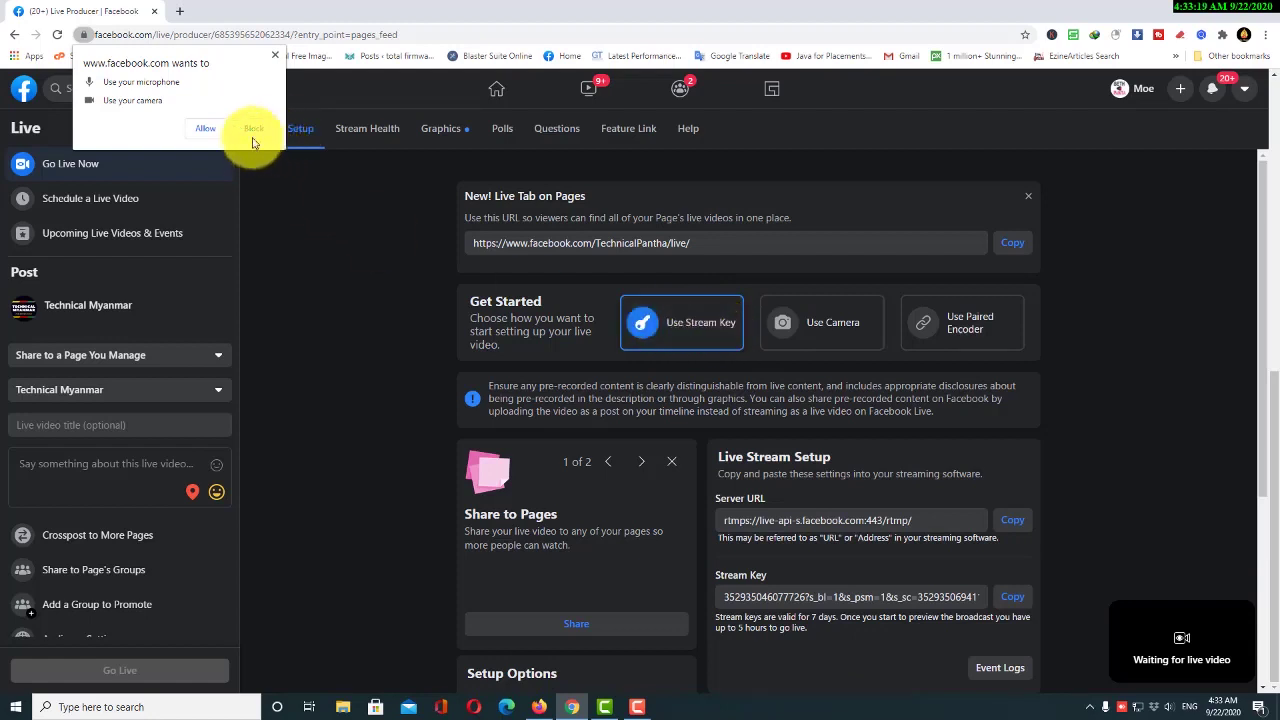
pyautogui.click(204, 130)
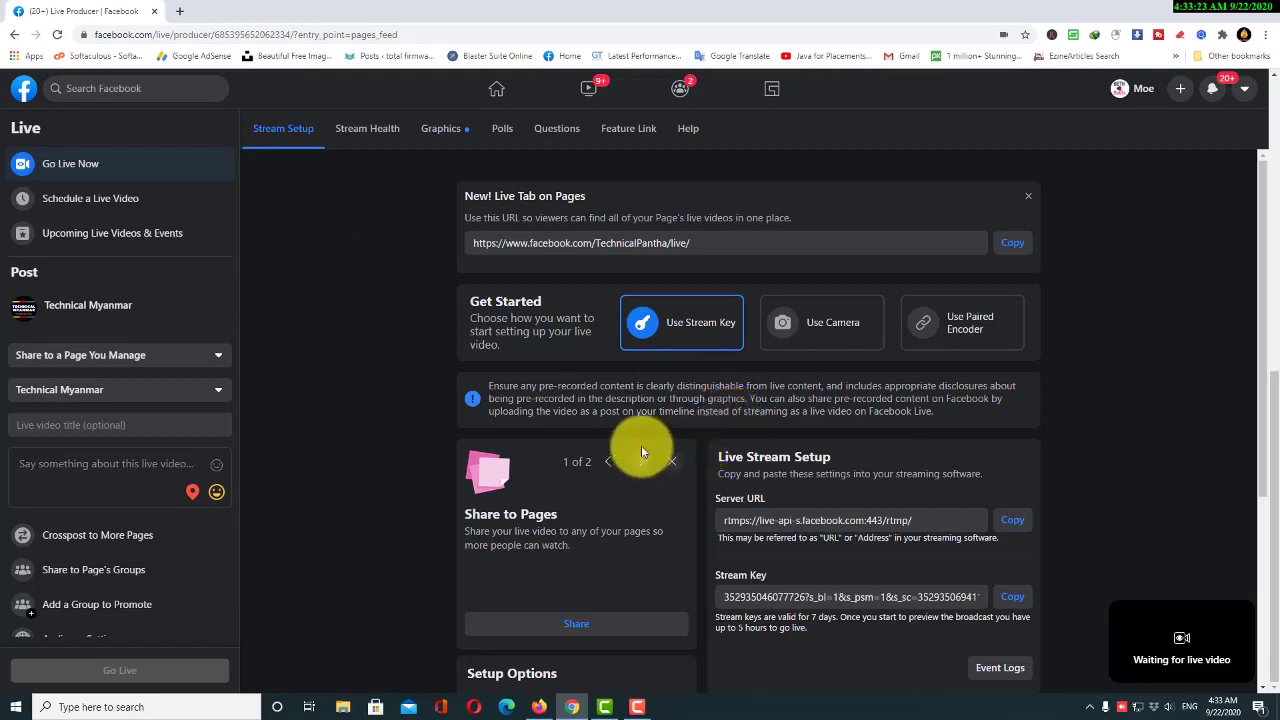
# Review the stream setup, the sharing destinations and the list of managed pages, keeping Technical Myanmar as the target page
pyautogui.scroll(-2, 589, 384)
pyautogui.scroll(2, 286, 351)
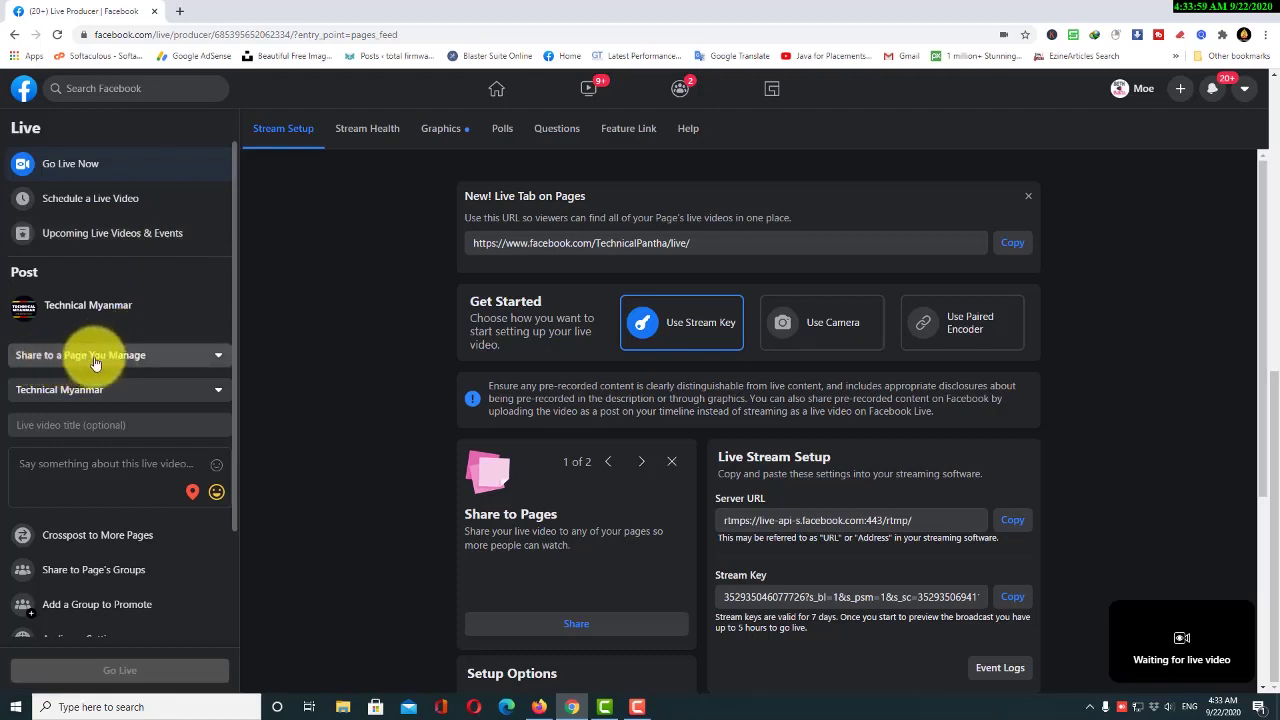
pyautogui.click(146, 359)
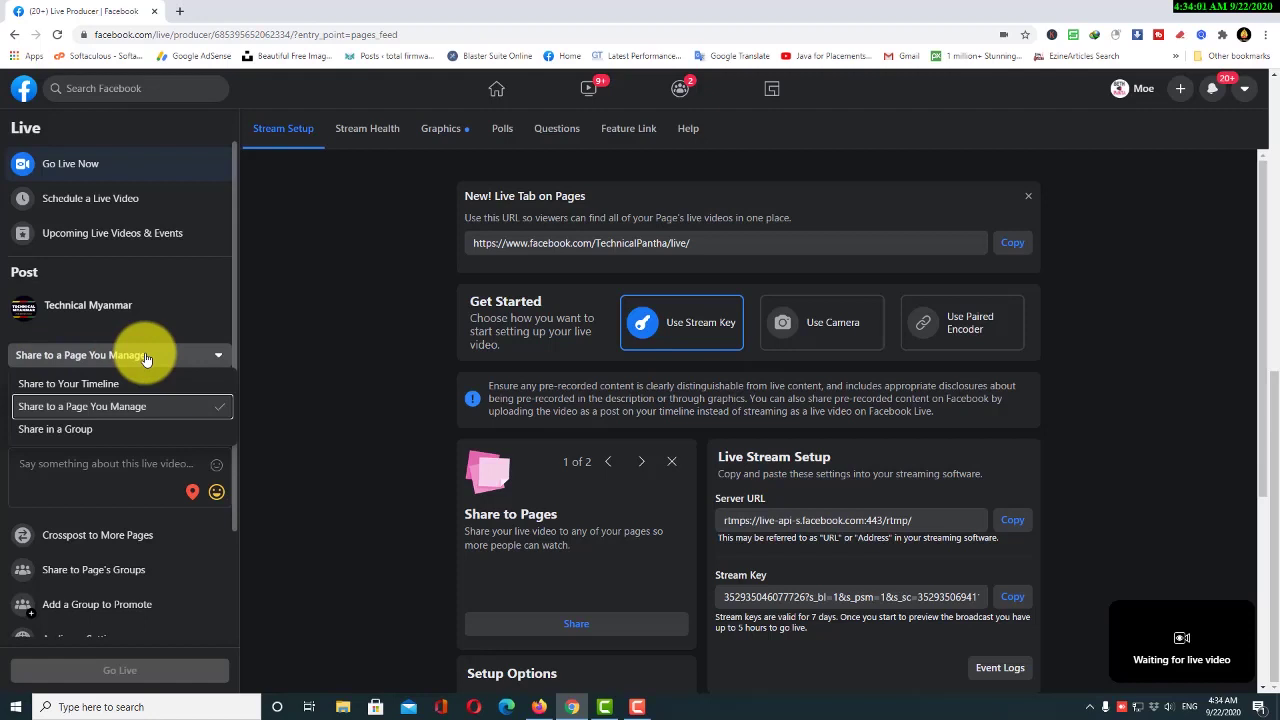
pyautogui.click(144, 360)
pyautogui.click(66, 397)
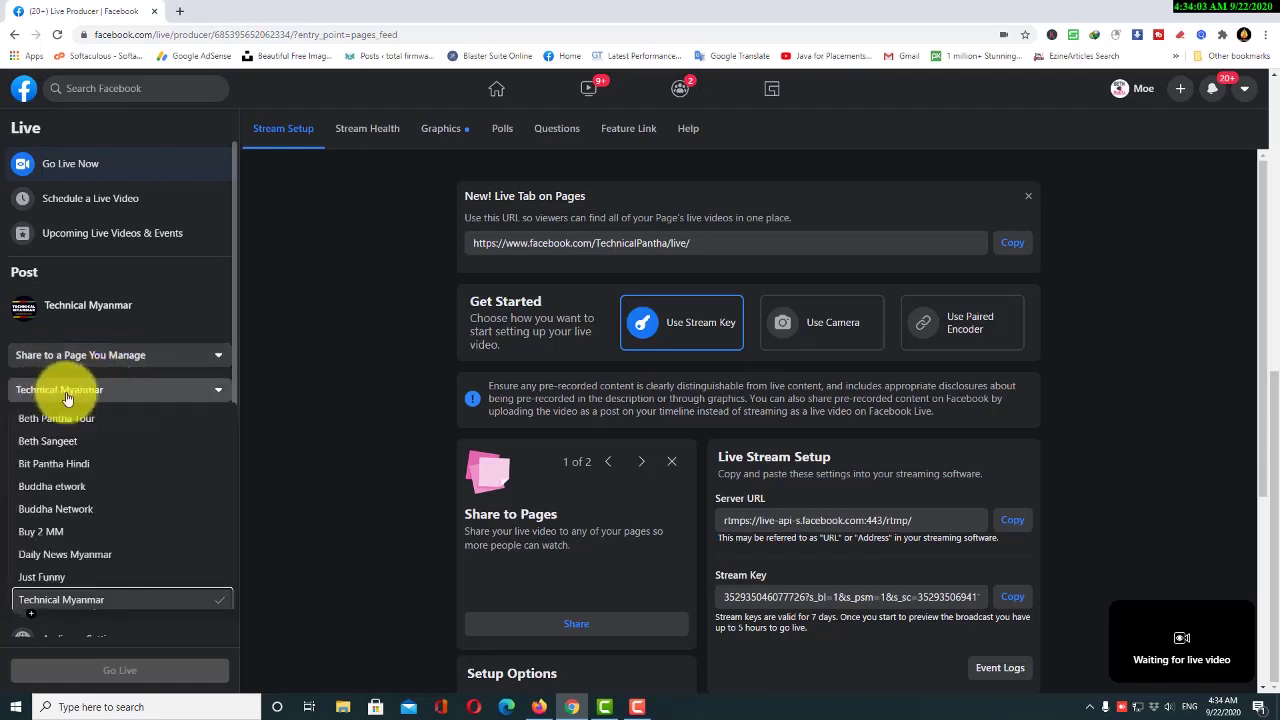
pyautogui.click(67, 396)
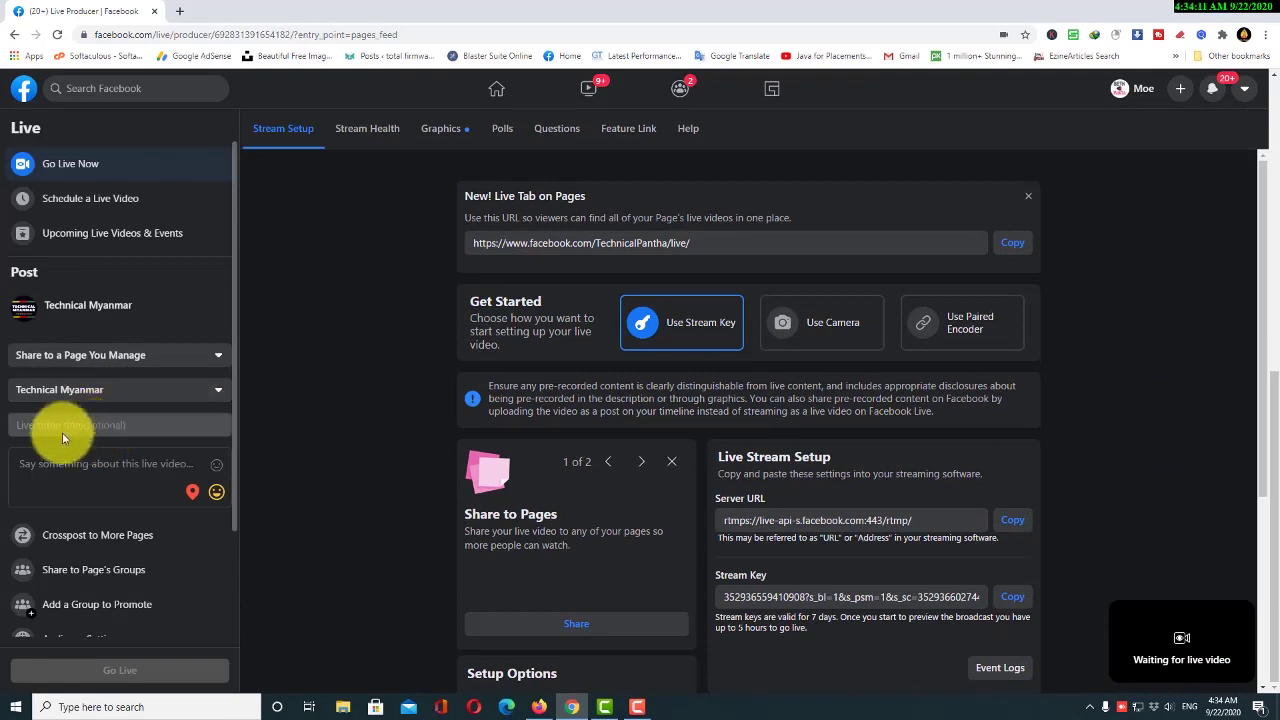
# Switch to Firefox and copy the title of the OBS YouTube live stream video from the Technical Pantha channel's uploads
pyautogui.click(31, 425)
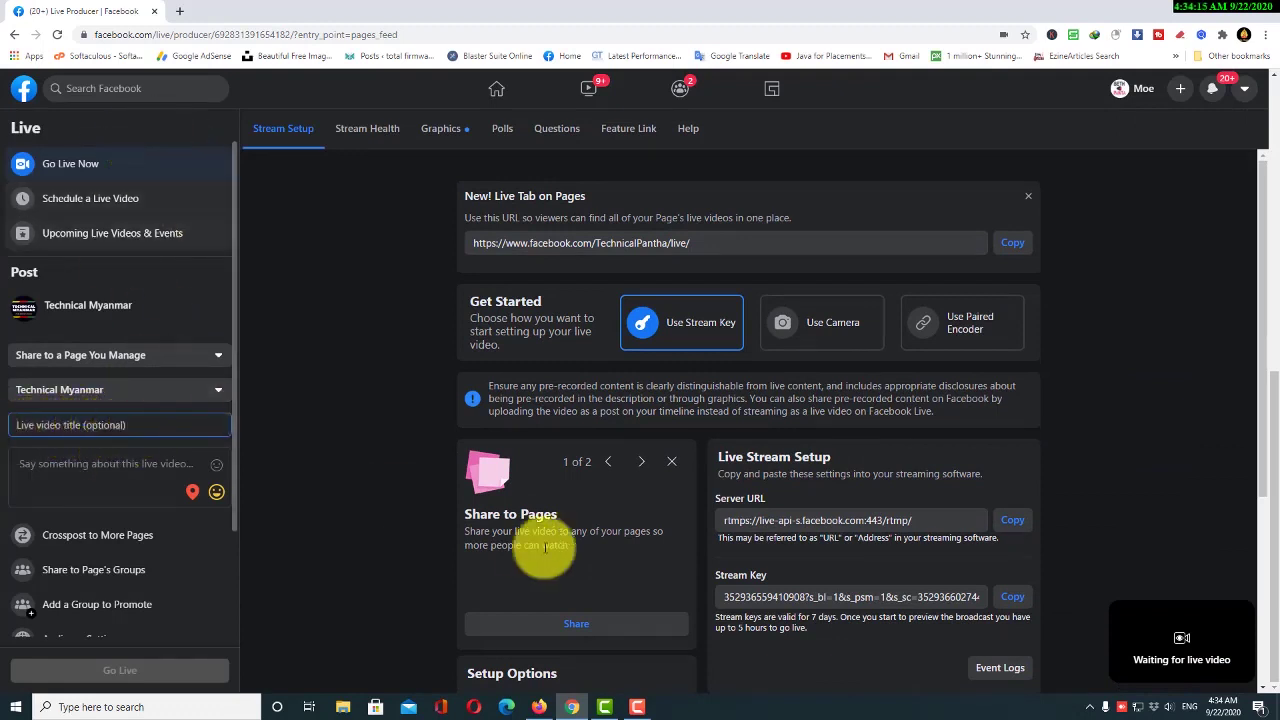
pyautogui.click(539, 707)
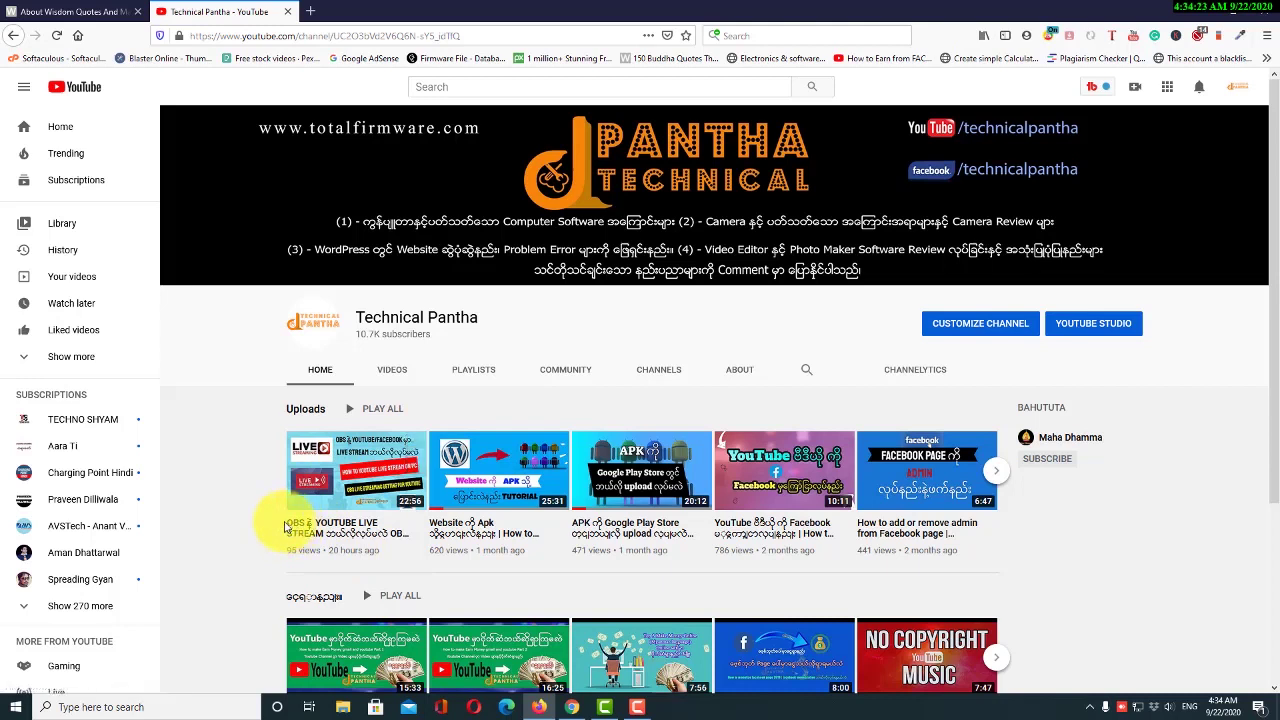
pyautogui.moveTo(291, 532); pyautogui.dragTo(388, 545)
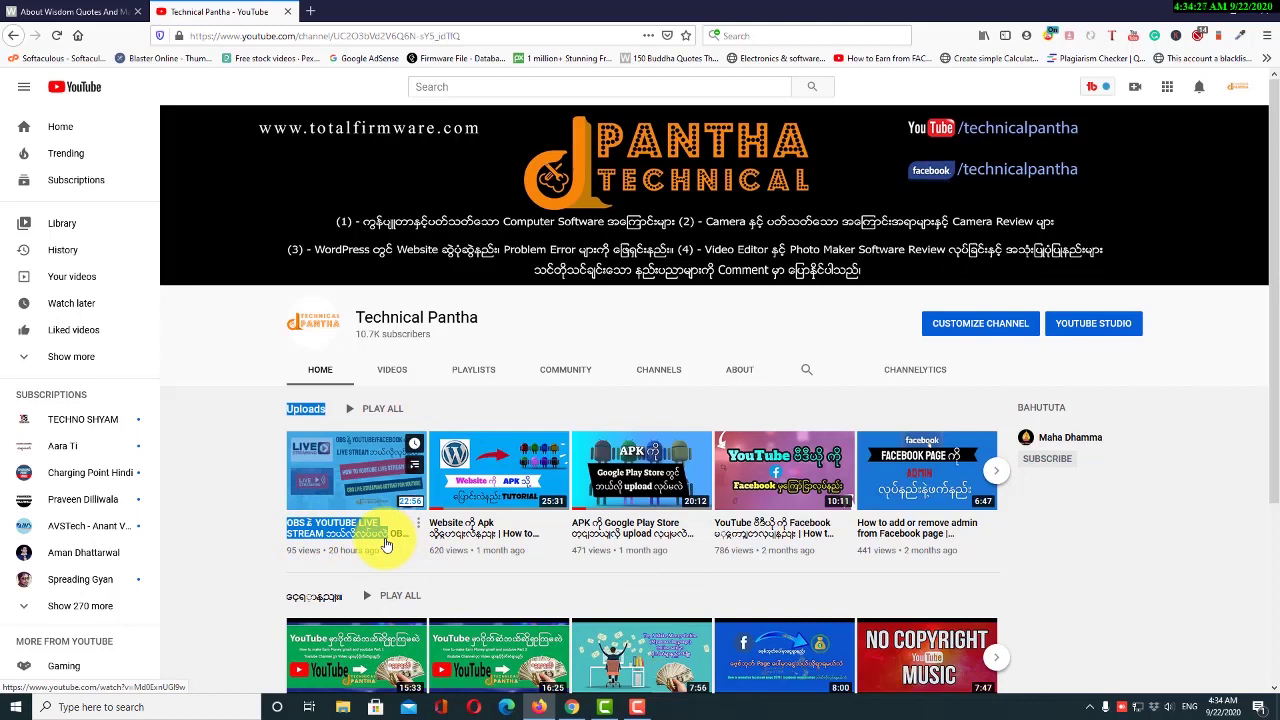
pyautogui.rightClick(338, 528)
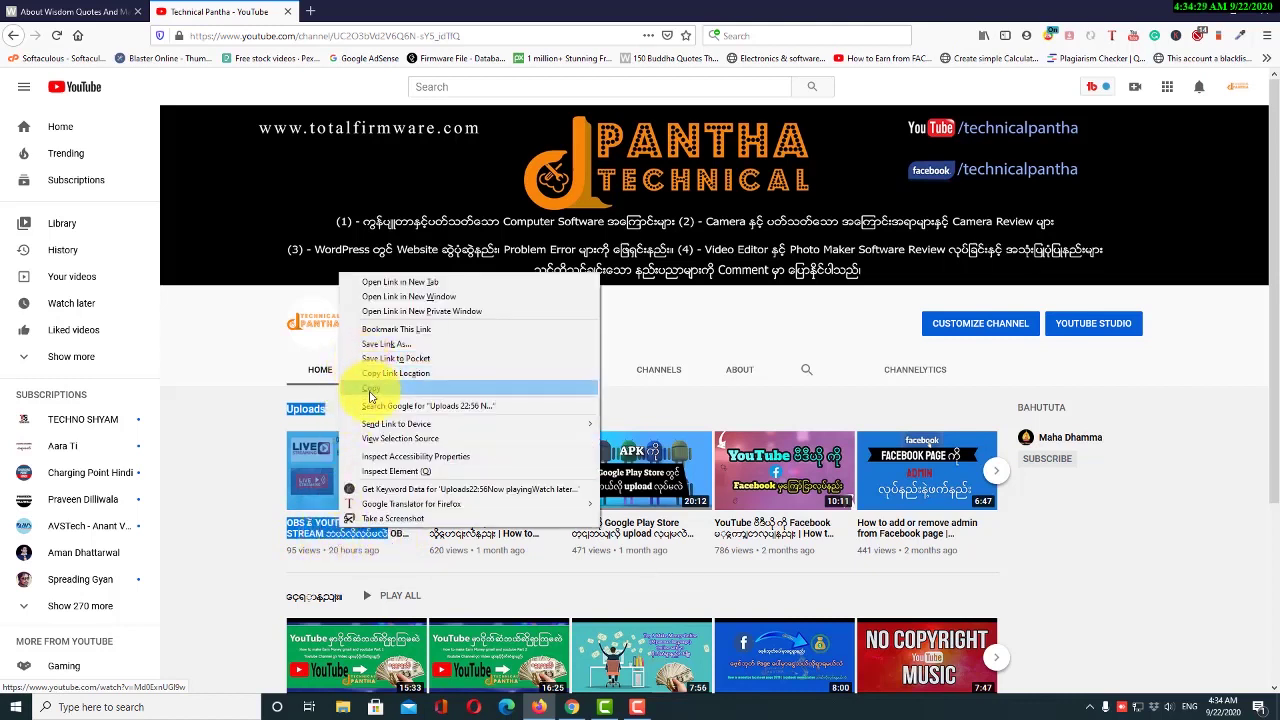
pyautogui.click(370, 397)
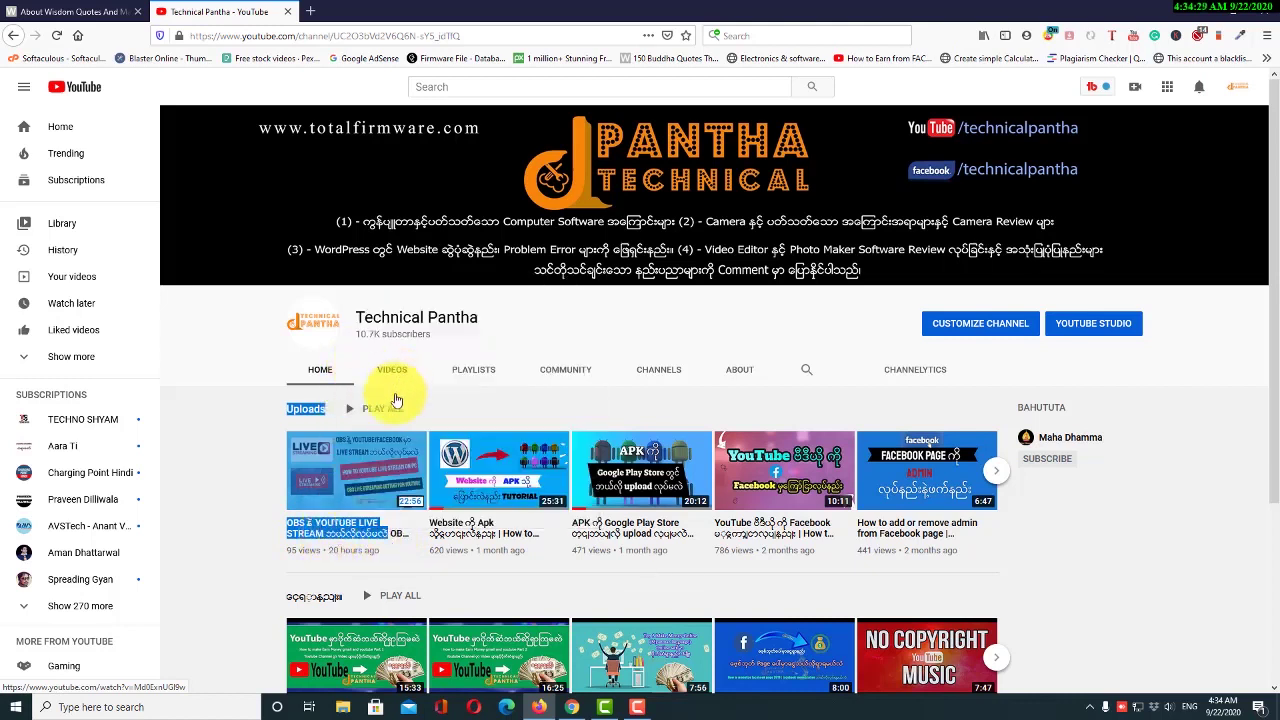
# Return to Facebook in Chrome and paste the copied text into both the live video title and description
pyautogui.click(575, 708)
pyautogui.click(100, 425)
pyautogui.rightClick(100, 425)
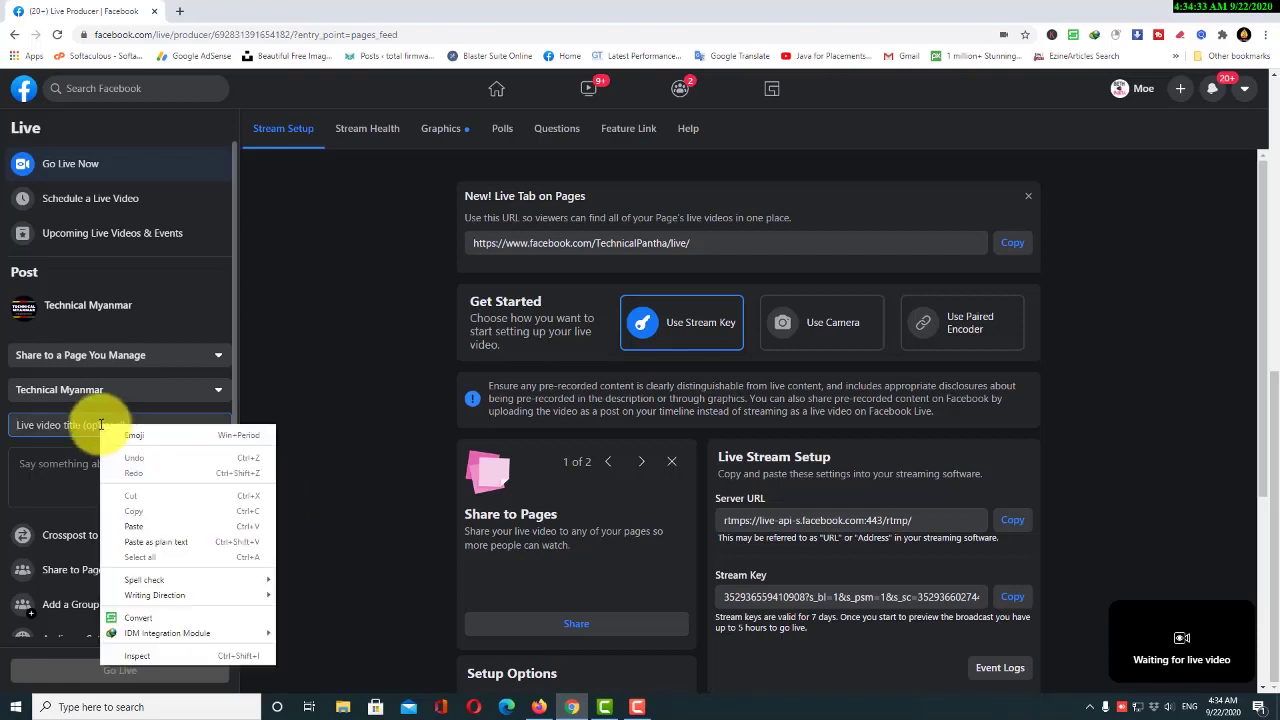
pyautogui.click(133, 526)
pyautogui.rightClick(36, 465)
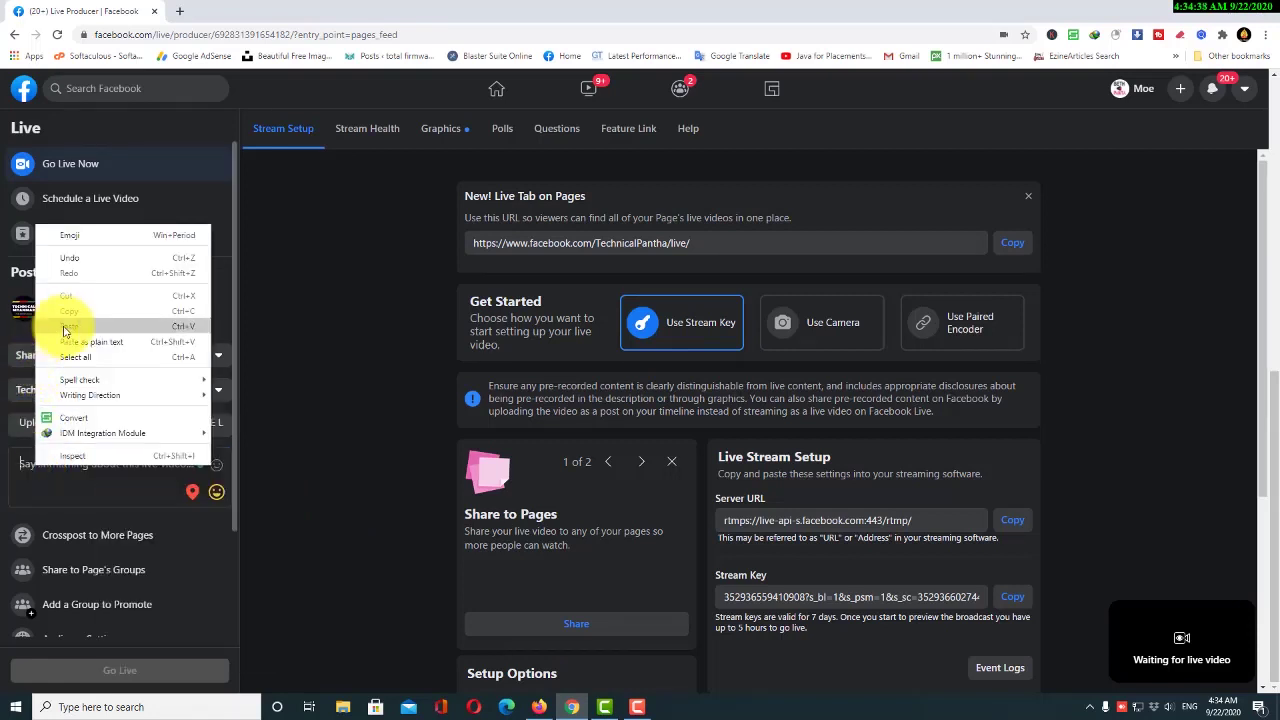
pyautogui.click(68, 326)
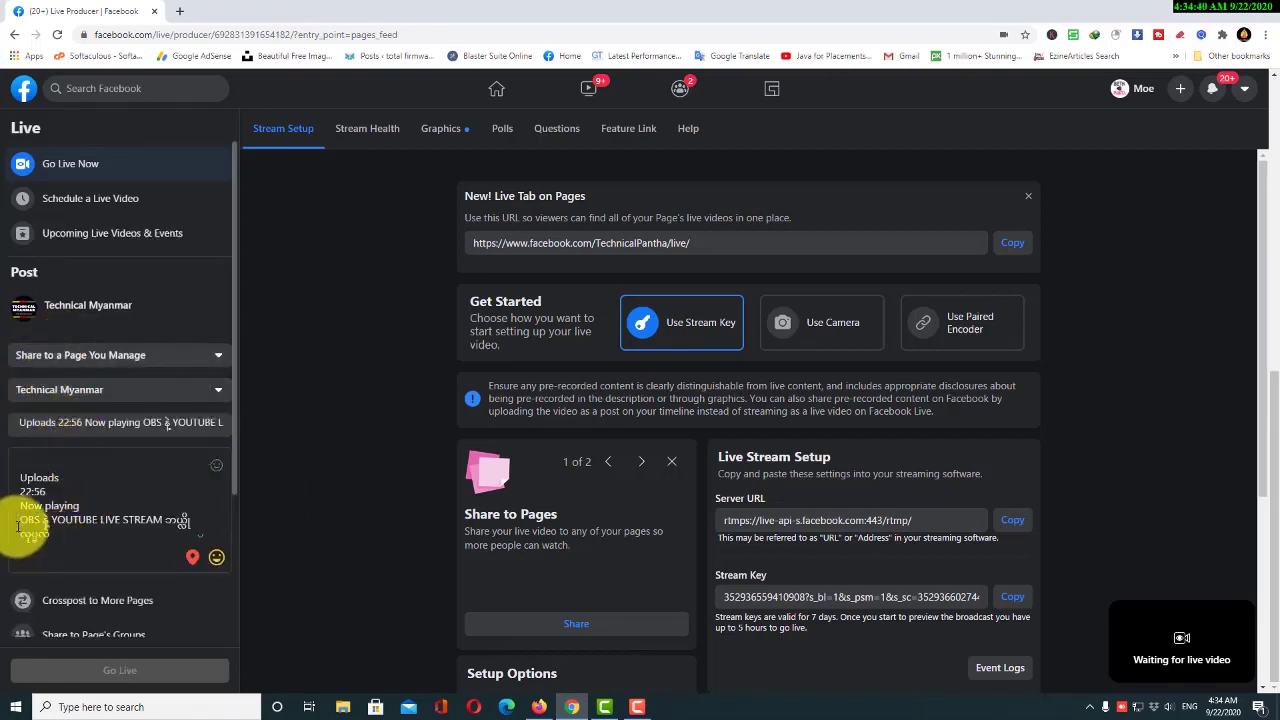
# Remove the extra text "Uploads 22:56 Now playing" from the live video's description and title
pyautogui.hotkey('ctrl', 'z')
pyautogui.click(155, 438)
pyautogui.press('BackSpace')
pyautogui.press('BackSpace')
pyautogui.press('BackSpace')
pyautogui.press('BackSpace')
pyautogui.press('BackSpace')
pyautogui.press('BackSpace')
pyautogui.press('BackSpace')
pyautogui.press('BackSpace')
pyautogui.press('BackSpace')
pyautogui.press('BackSpace')
pyautogui.press('BackSpace')
pyautogui.press('BackSpace')
pyautogui.press('BackSpace')
pyautogui.press('BackSpace')
pyautogui.press('BackSpace')
pyautogui.press('BackSpace')
pyautogui.press('BackSpace')
pyautogui.press('BackSpace')
pyautogui.press('BackSpace')
pyautogui.press('BackSpace')
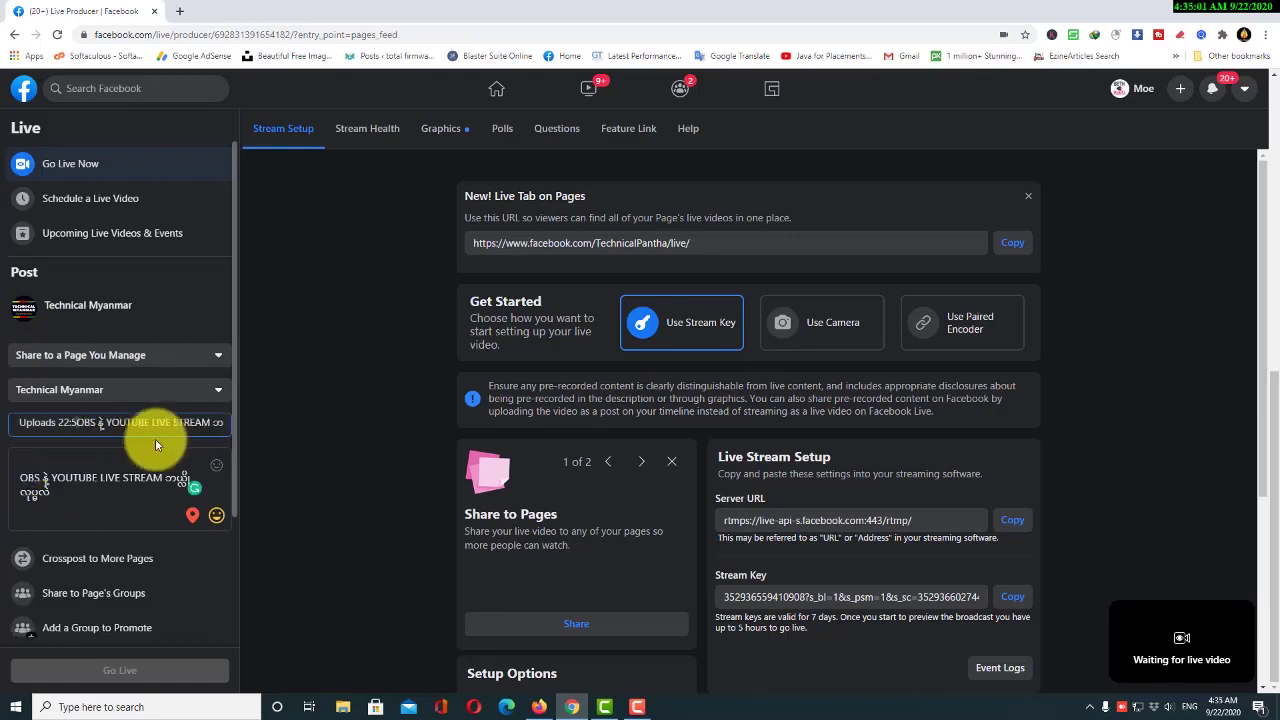
# Look through the pages available for crossposting the live video and close the list without selecting any
pyautogui.scroll(-1, 52, 450)
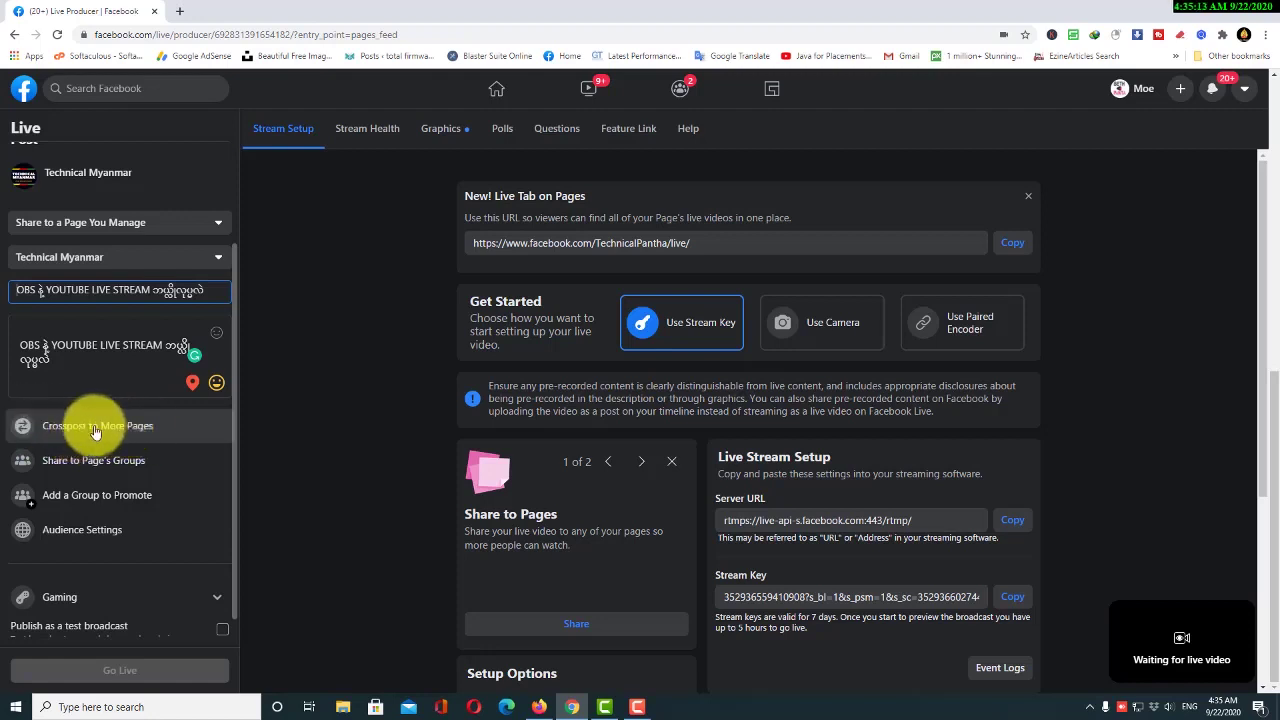
pyautogui.click(90, 436)
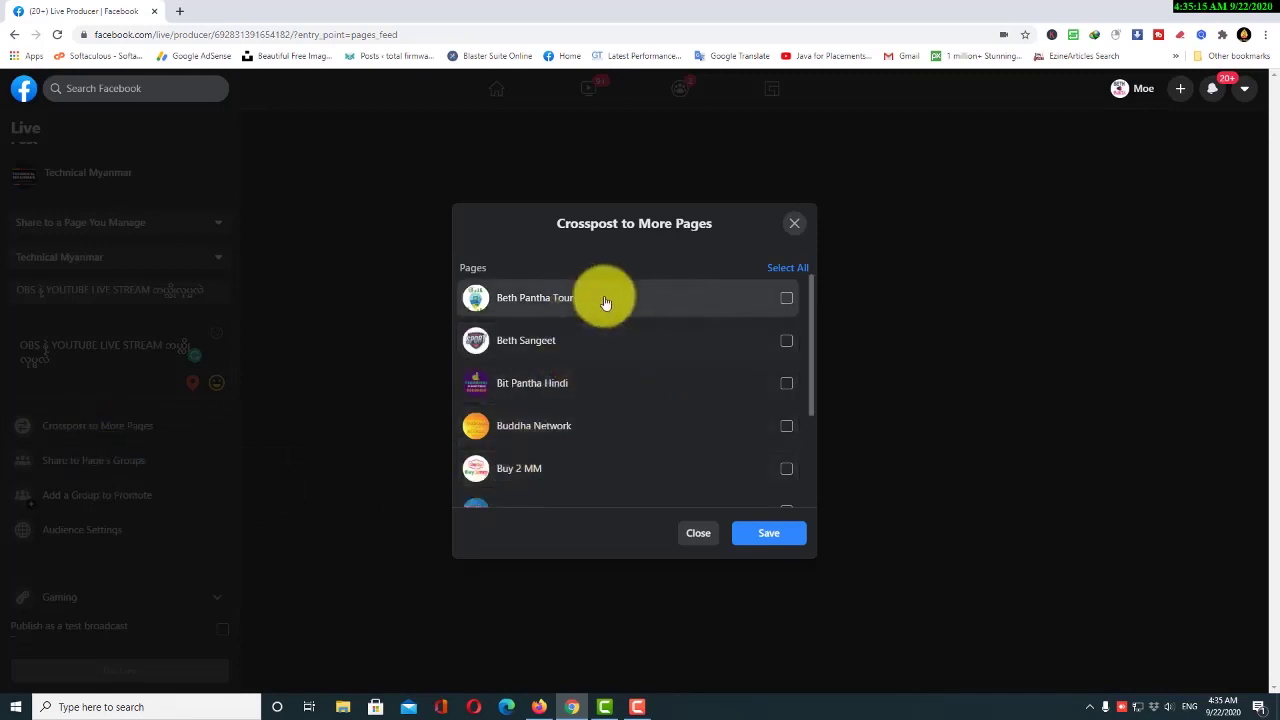
pyautogui.scroll(-1, 636, 413)
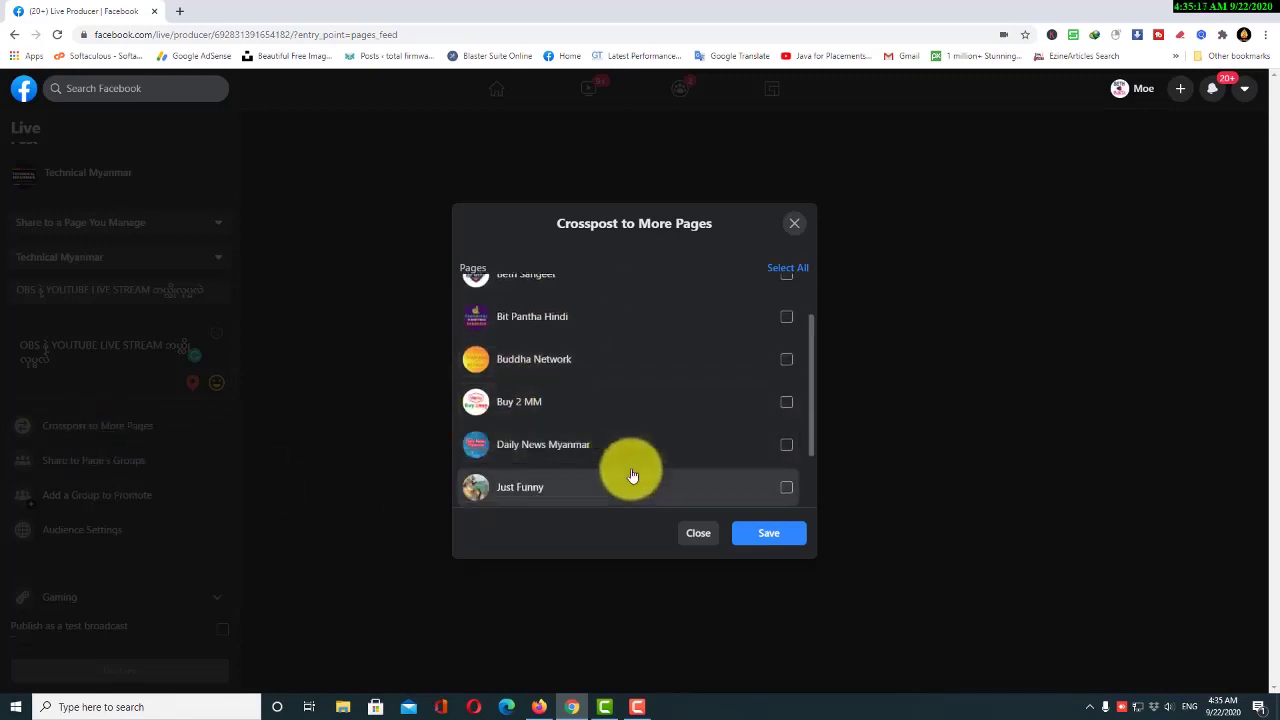
pyautogui.click(689, 540)
# Set the live video to be shared to both of the page's listed groups
pyautogui.click(76, 438)
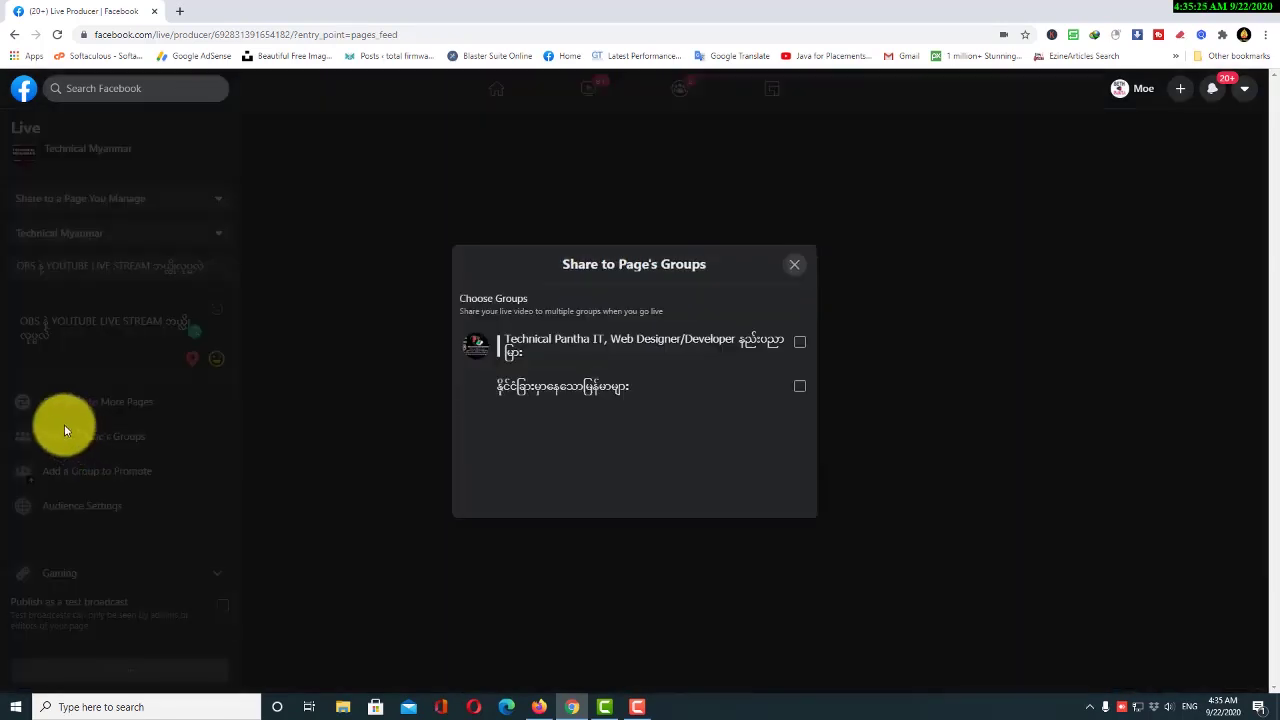
pyautogui.click(800, 344)
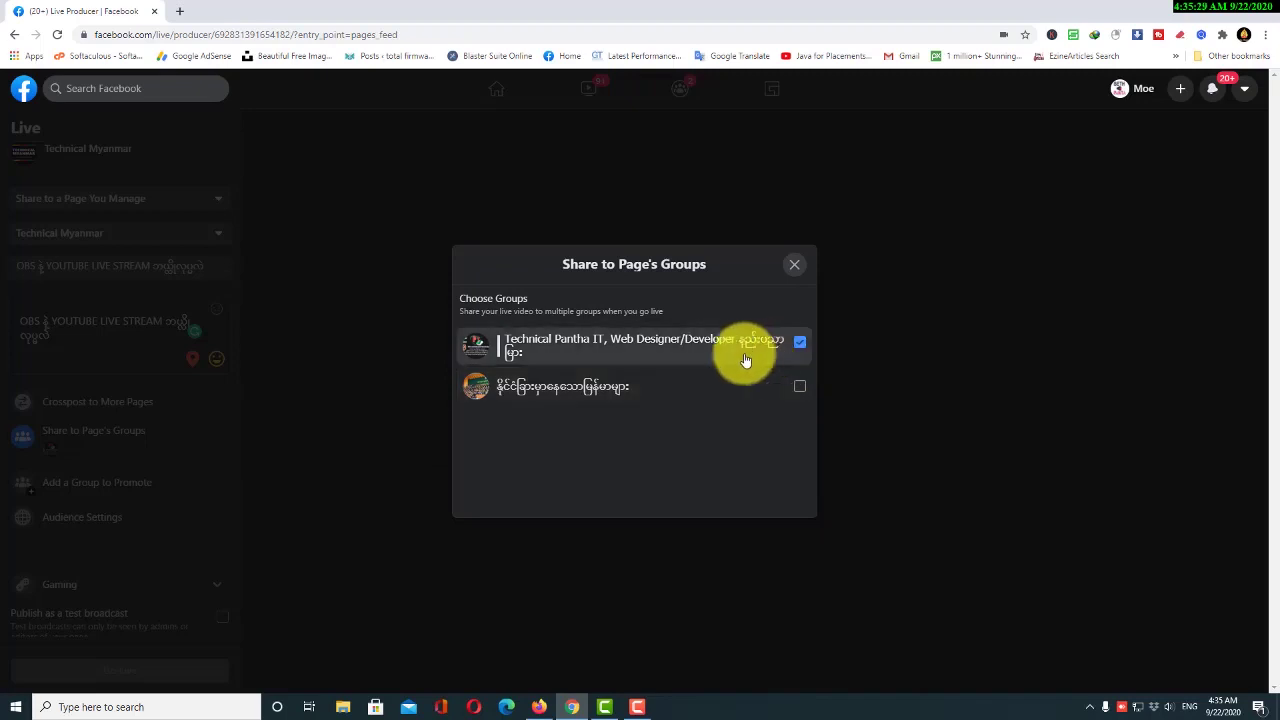
pyautogui.click(800, 388)
pyautogui.click(94, 529)
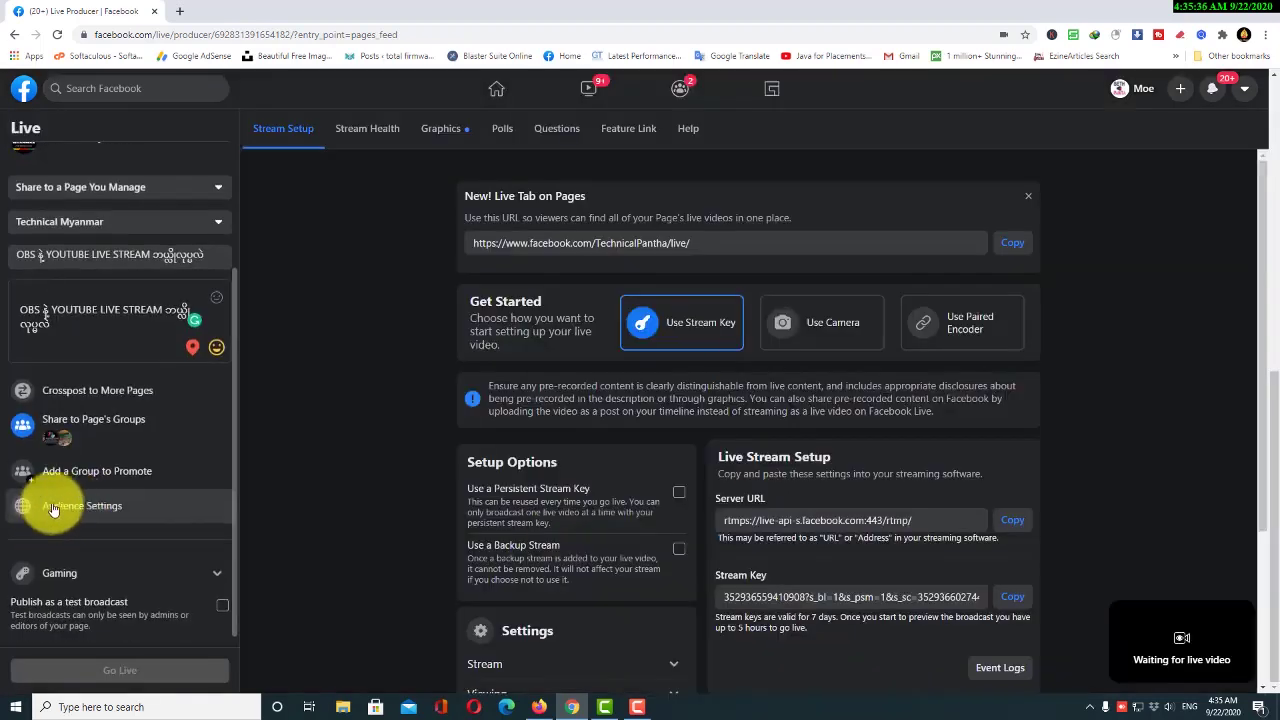
# Review the live video's audience settings for minimum age and location restrictions, and close them without changes
pyautogui.click(99, 510)
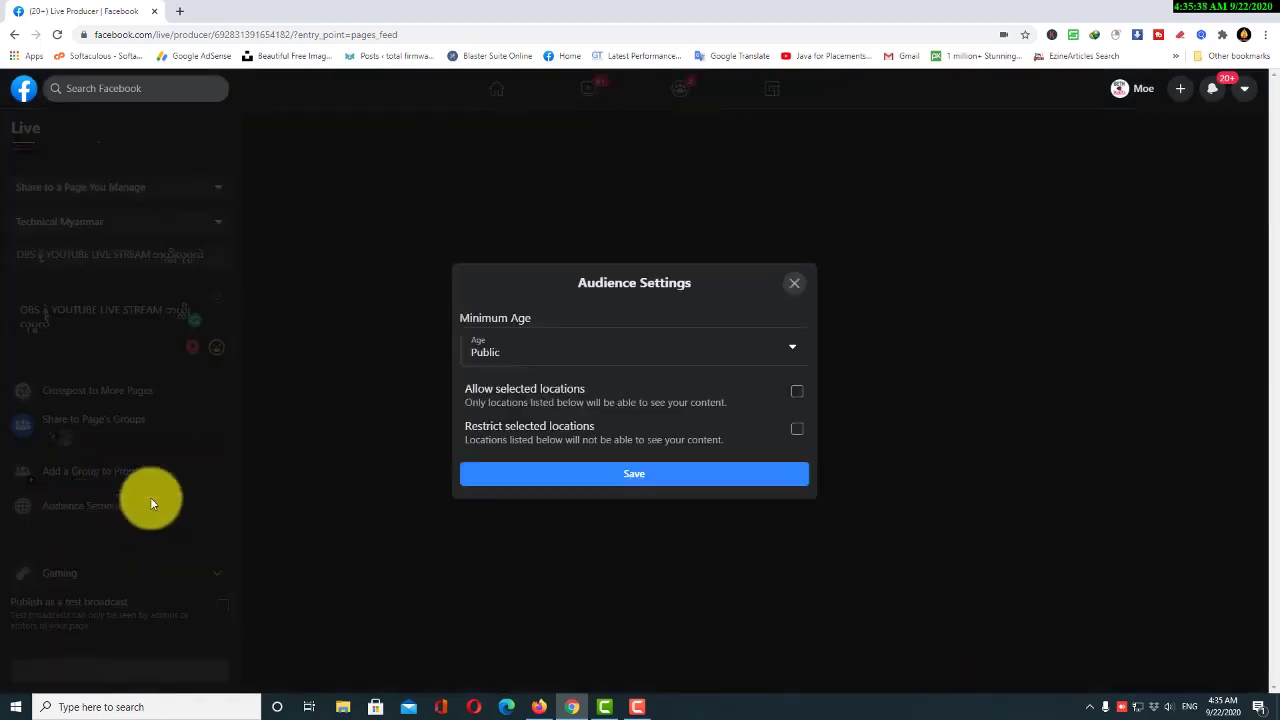
pyautogui.click(613, 352)
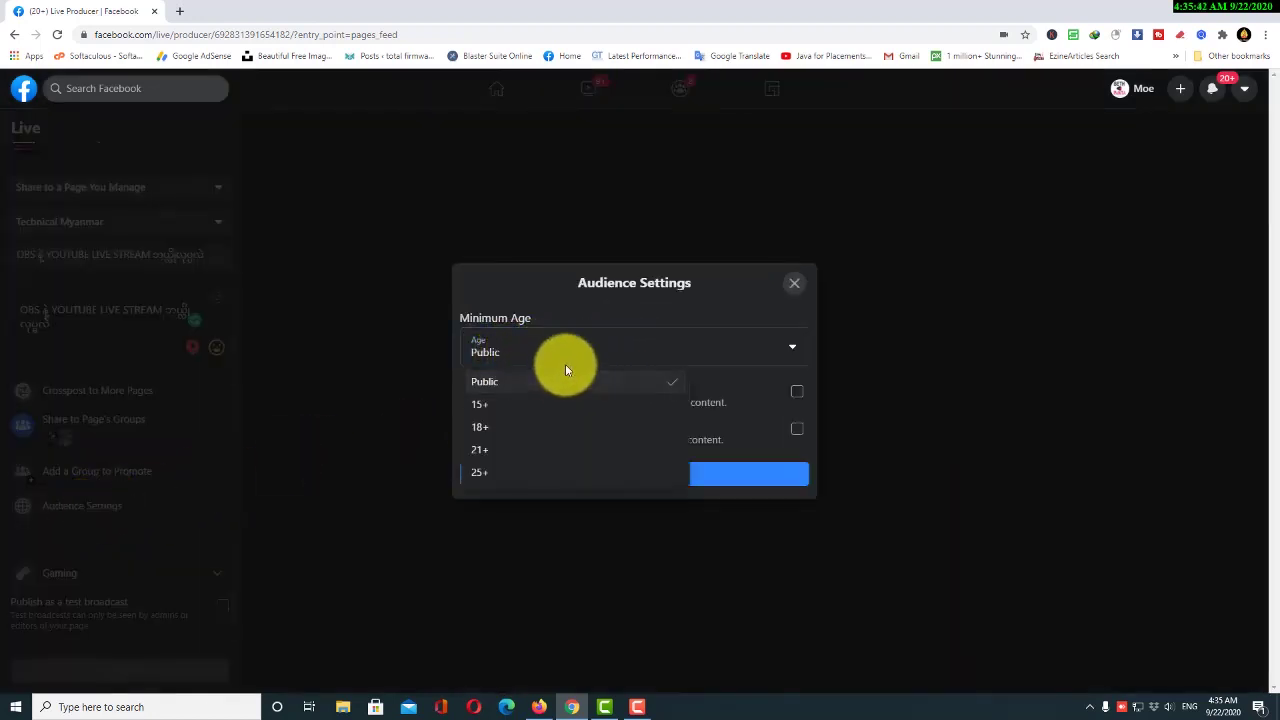
pyautogui.click(526, 268)
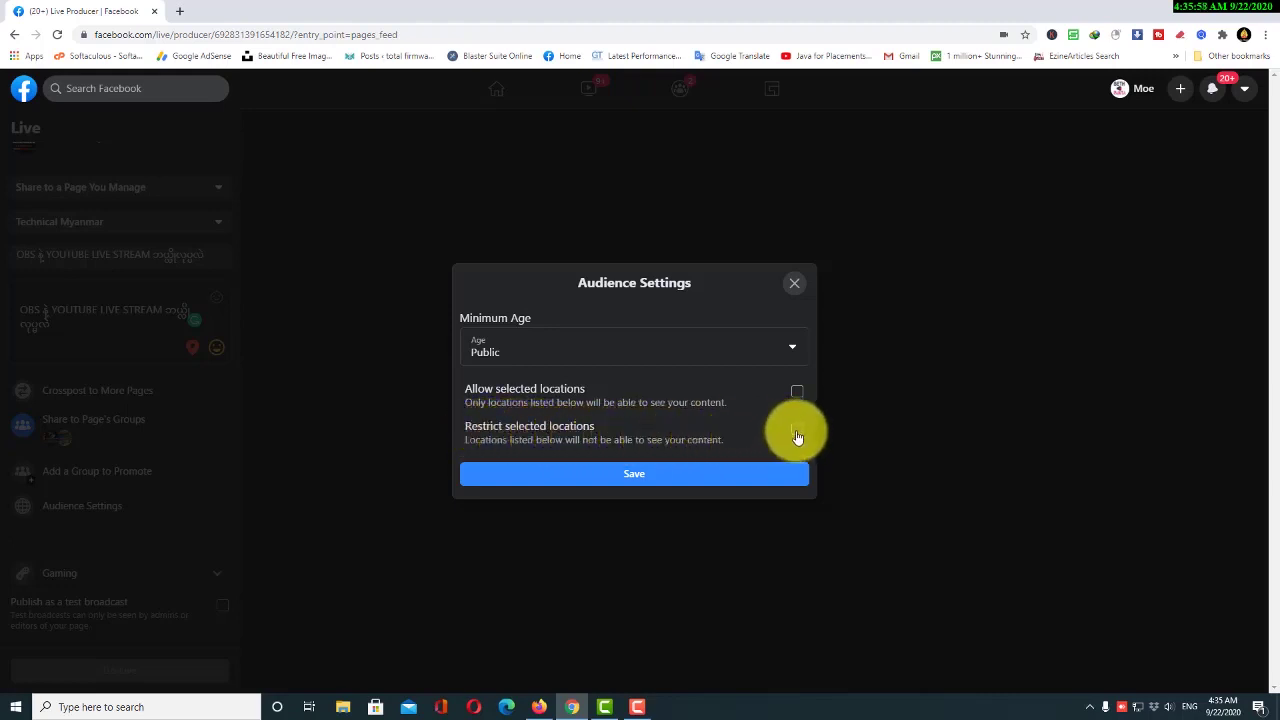
pyautogui.click(794, 285)
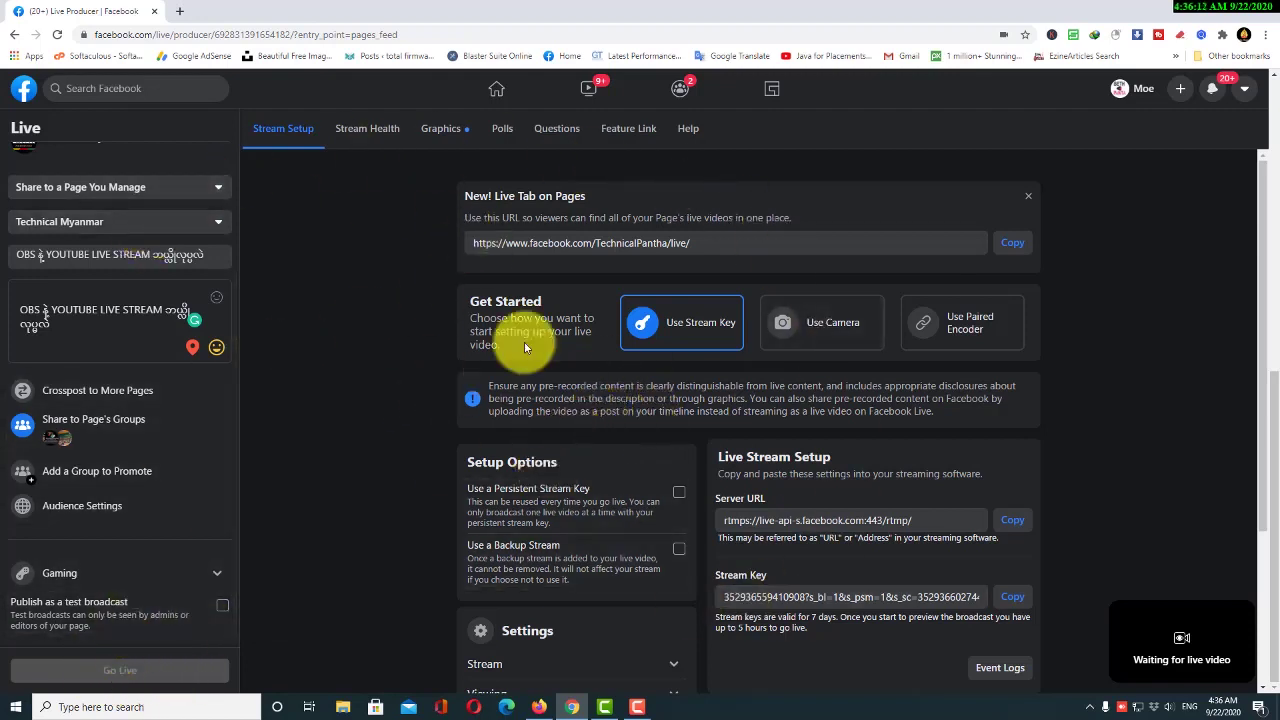
# Minimize Chrome, view the newest OBS live stream video on the Technical Pantha YouTube channel in Firefox, and minimize Firefox as well
pyautogui.click(1199, 8)
pyautogui.click(1201, 8)
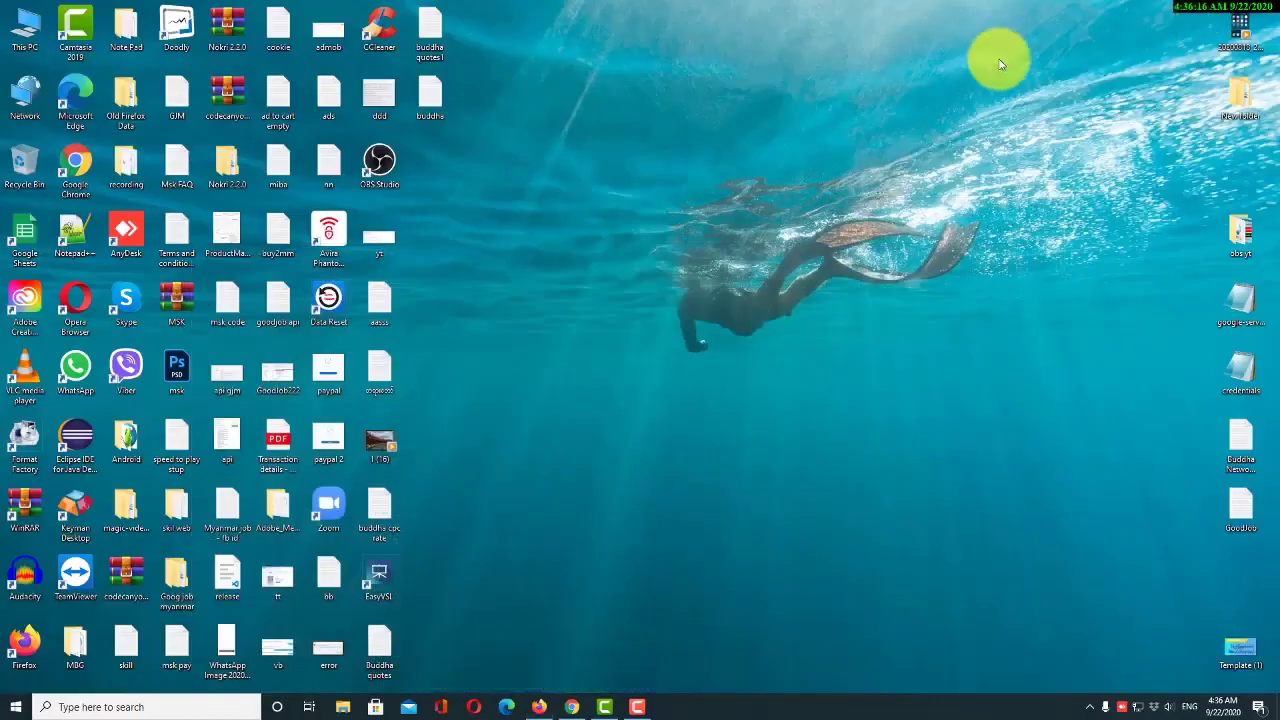
pyautogui.click(385, 170)
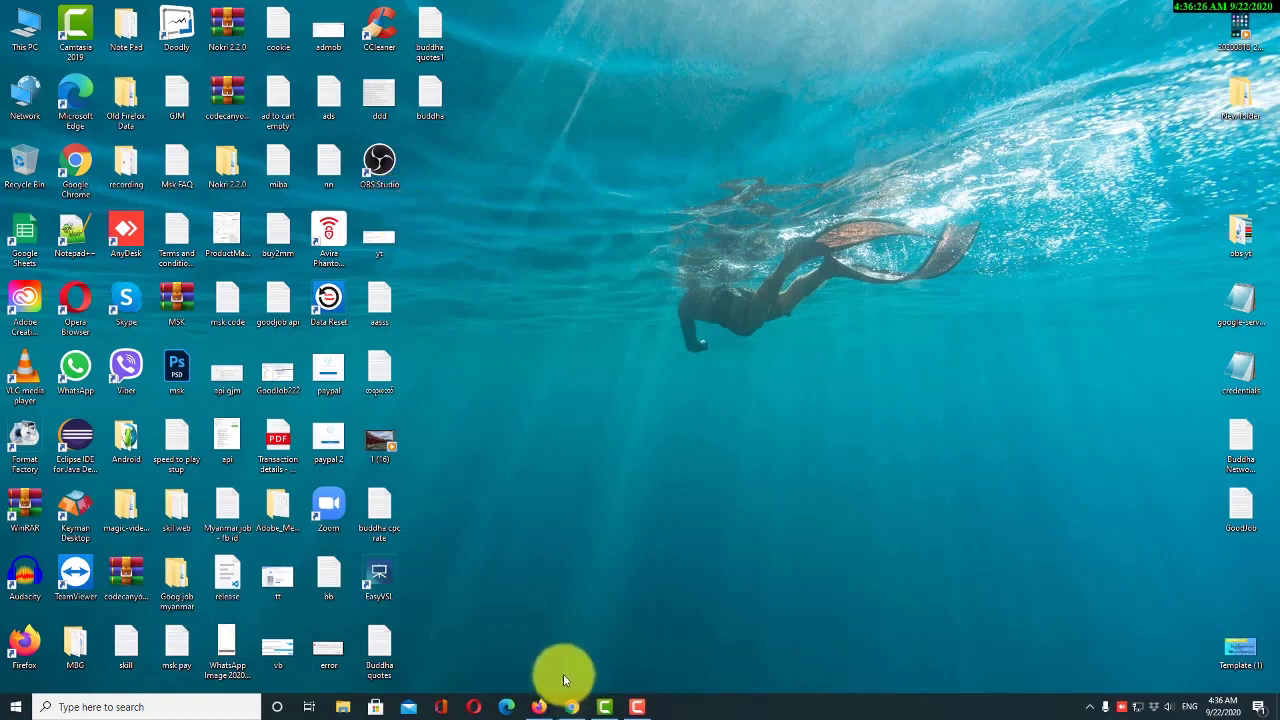
pyautogui.click(540, 707)
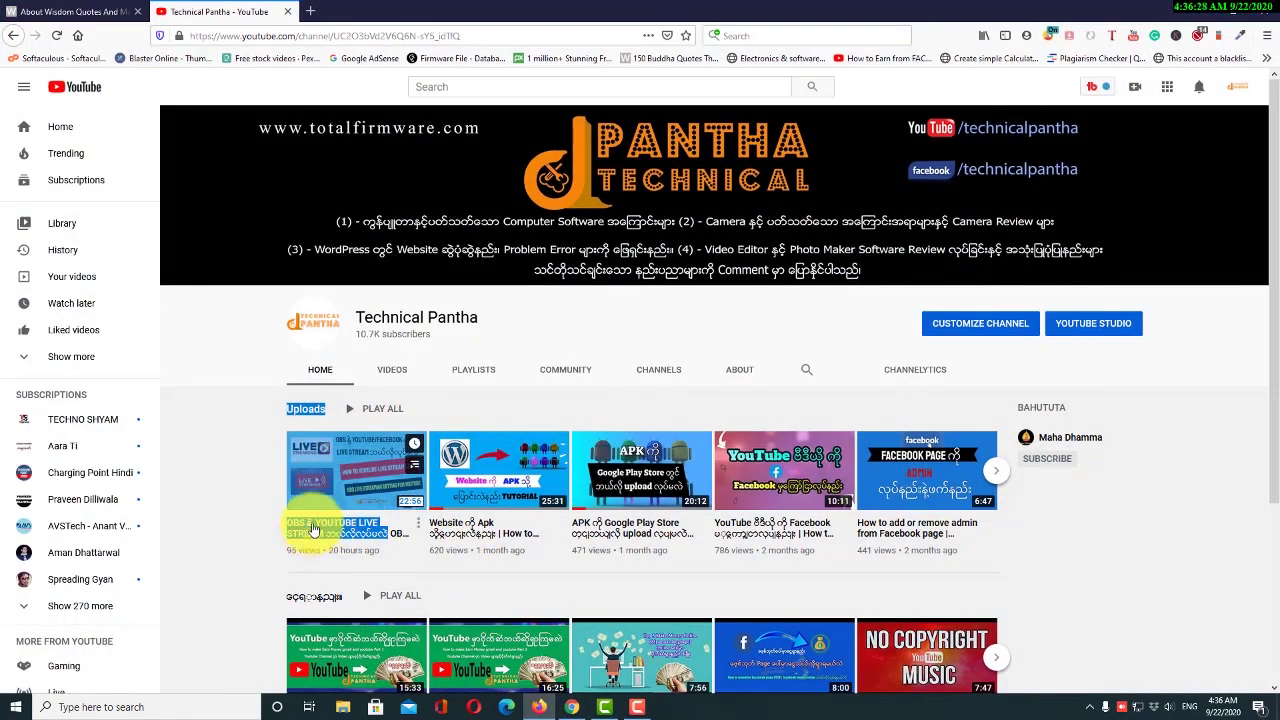
pyautogui.moveTo(314, 523); pyautogui.dragTo(312, 450)
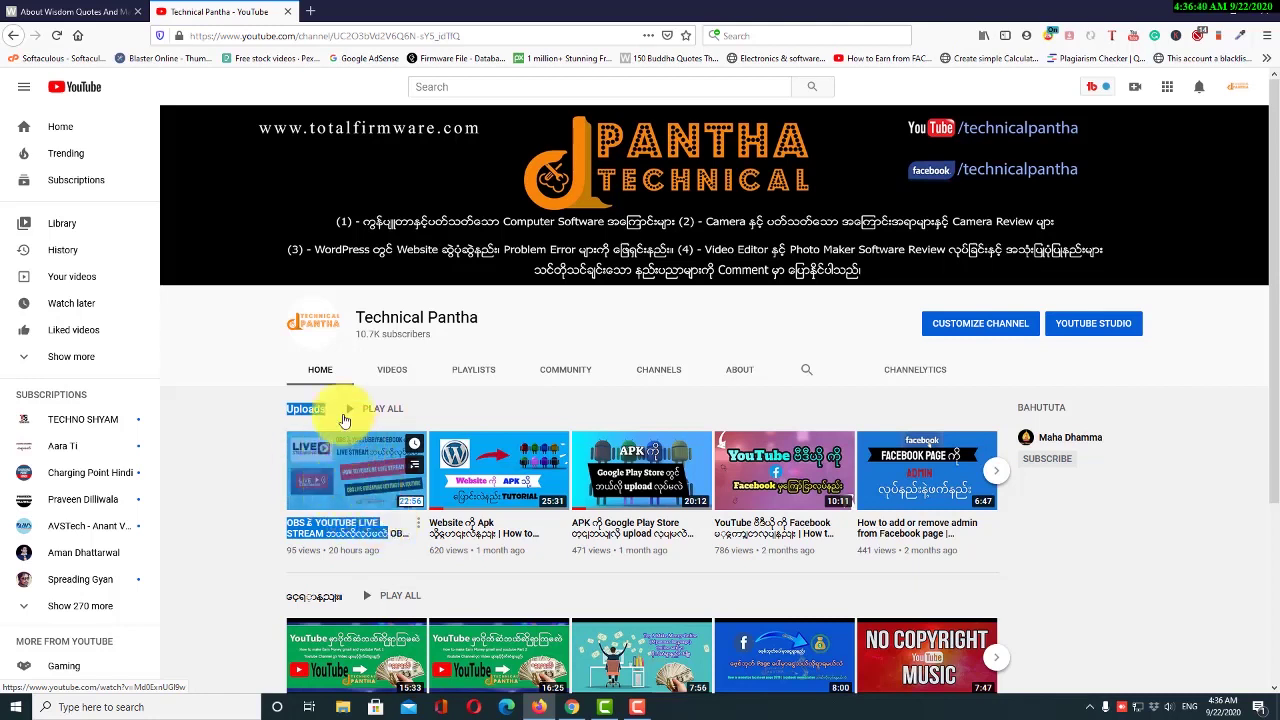
pyautogui.click(1165, 10)
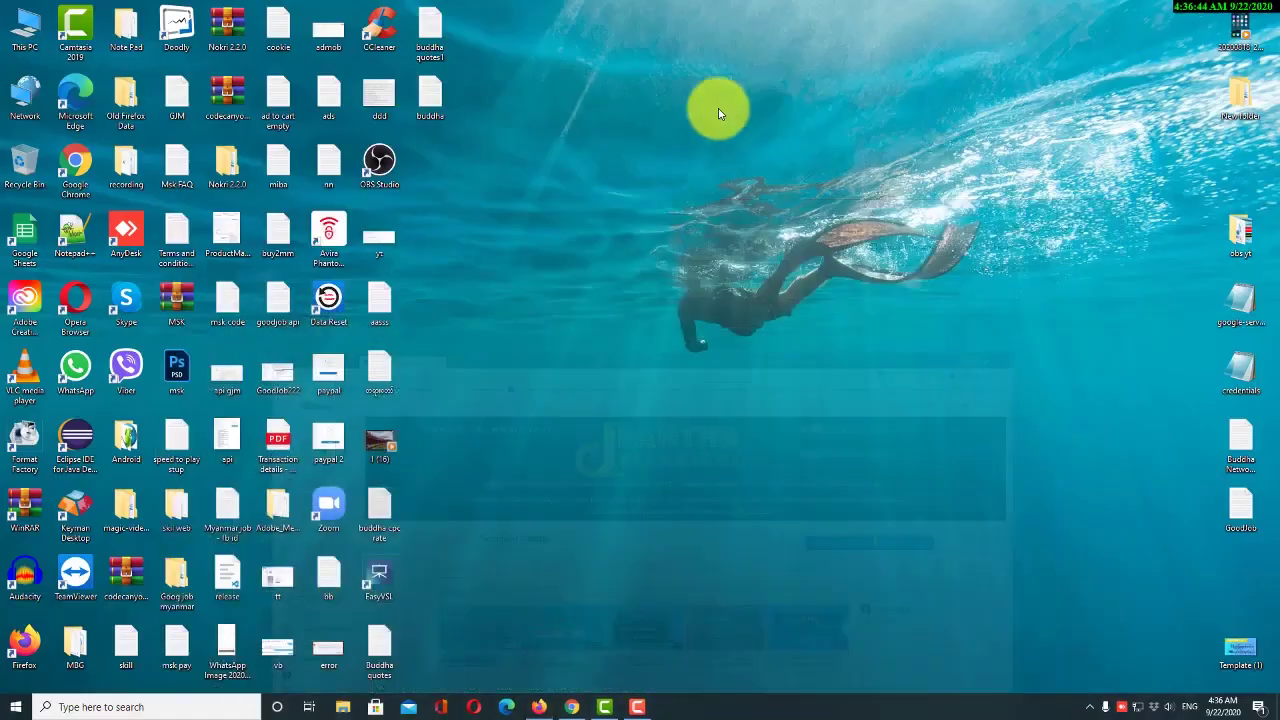
# Launch OBS Studio from the desktop and delete the existing tutorial and logo scenes
pyautogui.doubleClick(381, 158)
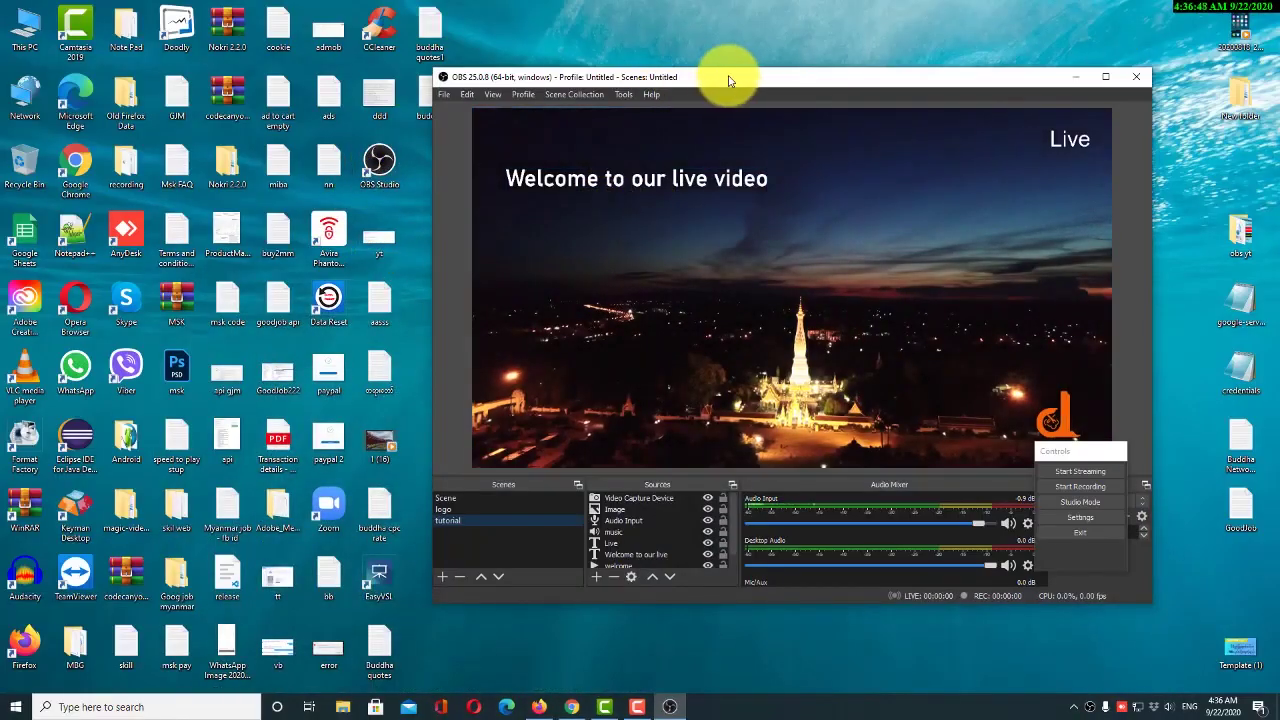
pyautogui.moveTo(755, 78); pyautogui.dragTo(643, 39)
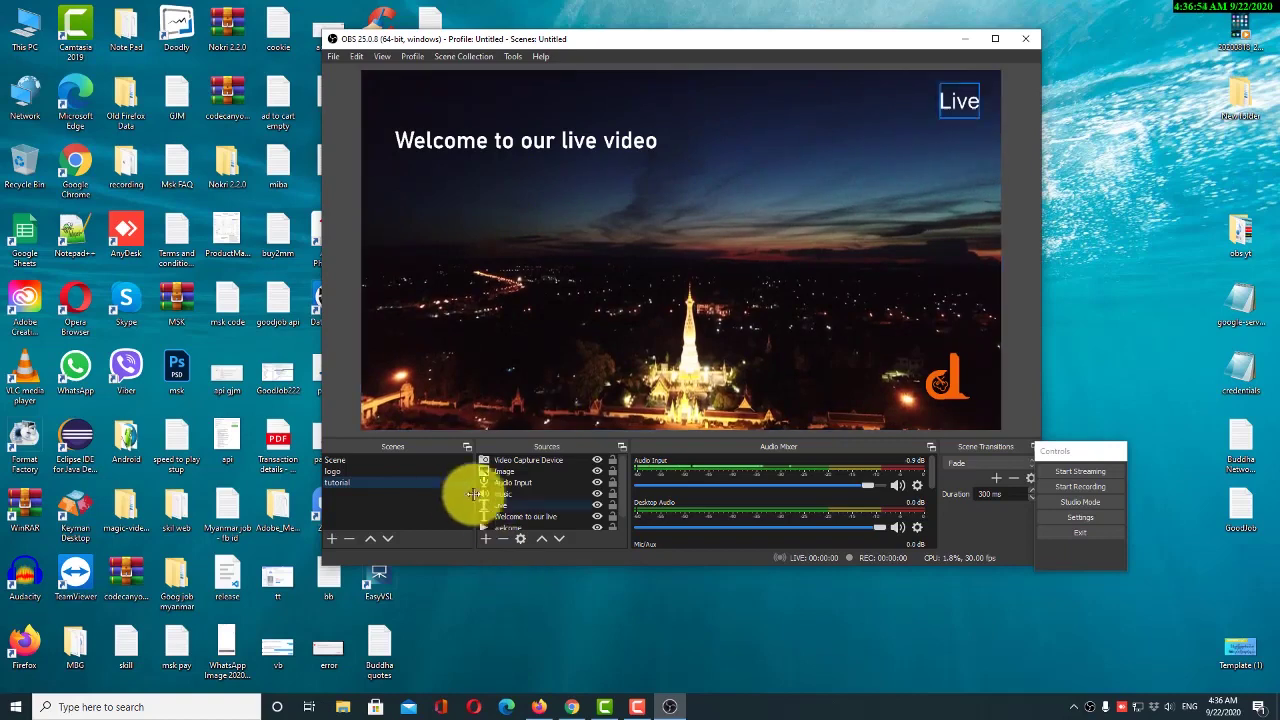
pyautogui.scroll(-1, 551, 485)
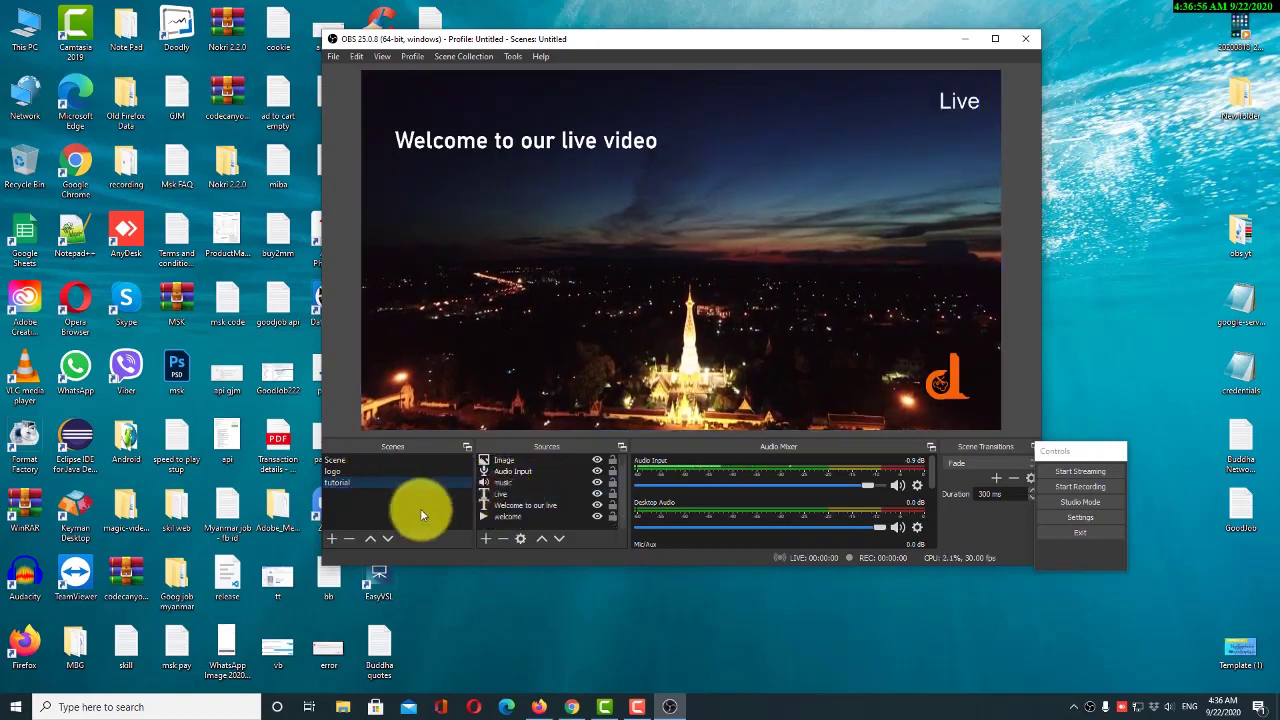
pyautogui.rightClick(342, 484)
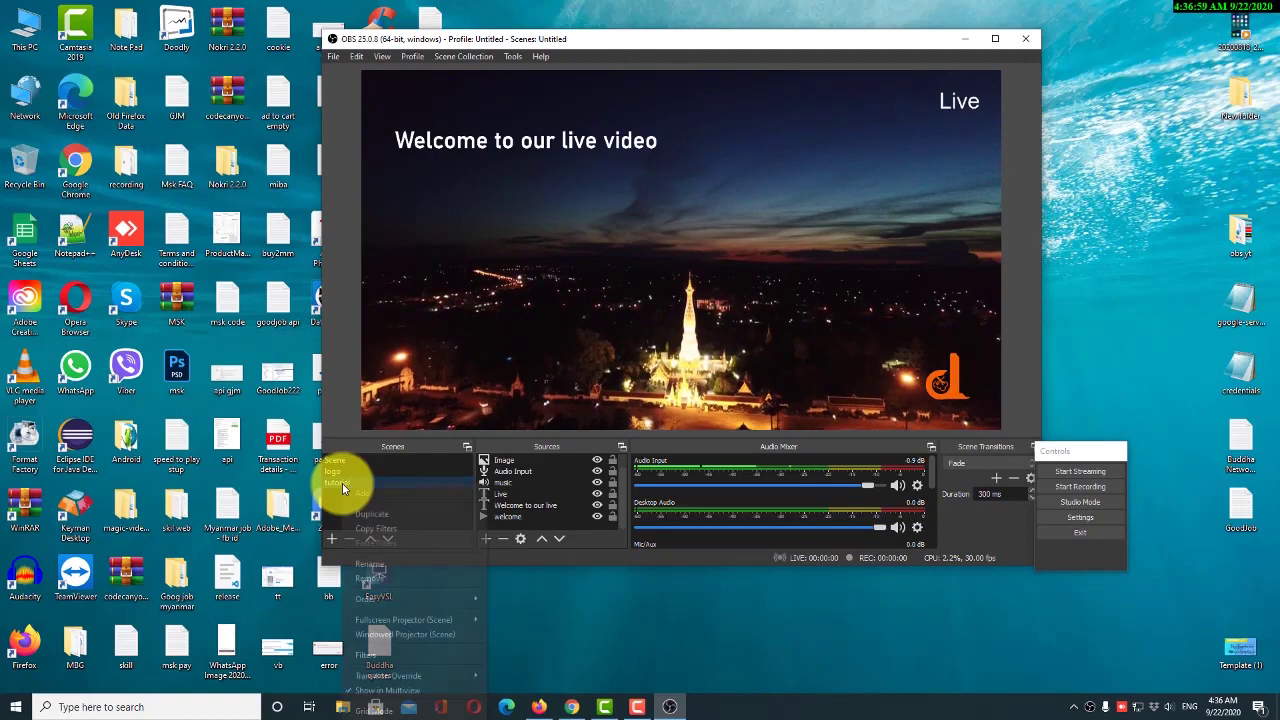
pyautogui.click(378, 581)
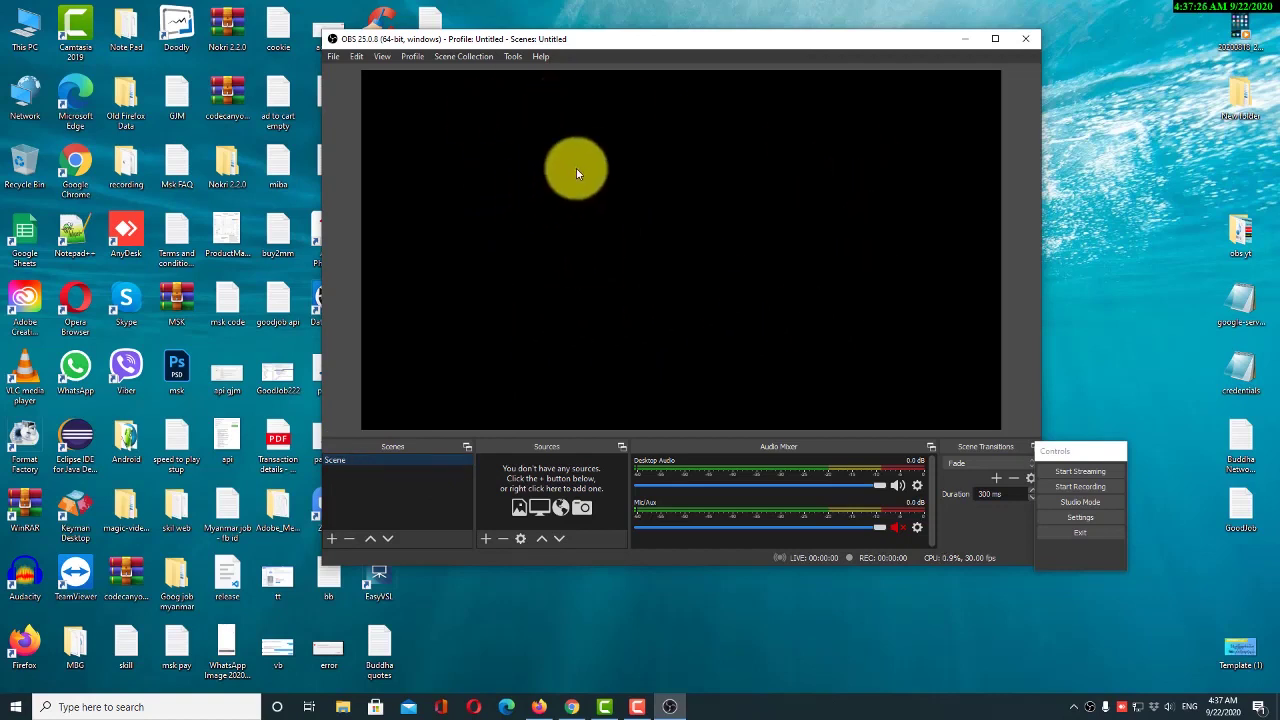
# Add a new scene named "intro video"
pyautogui.click(331, 539)
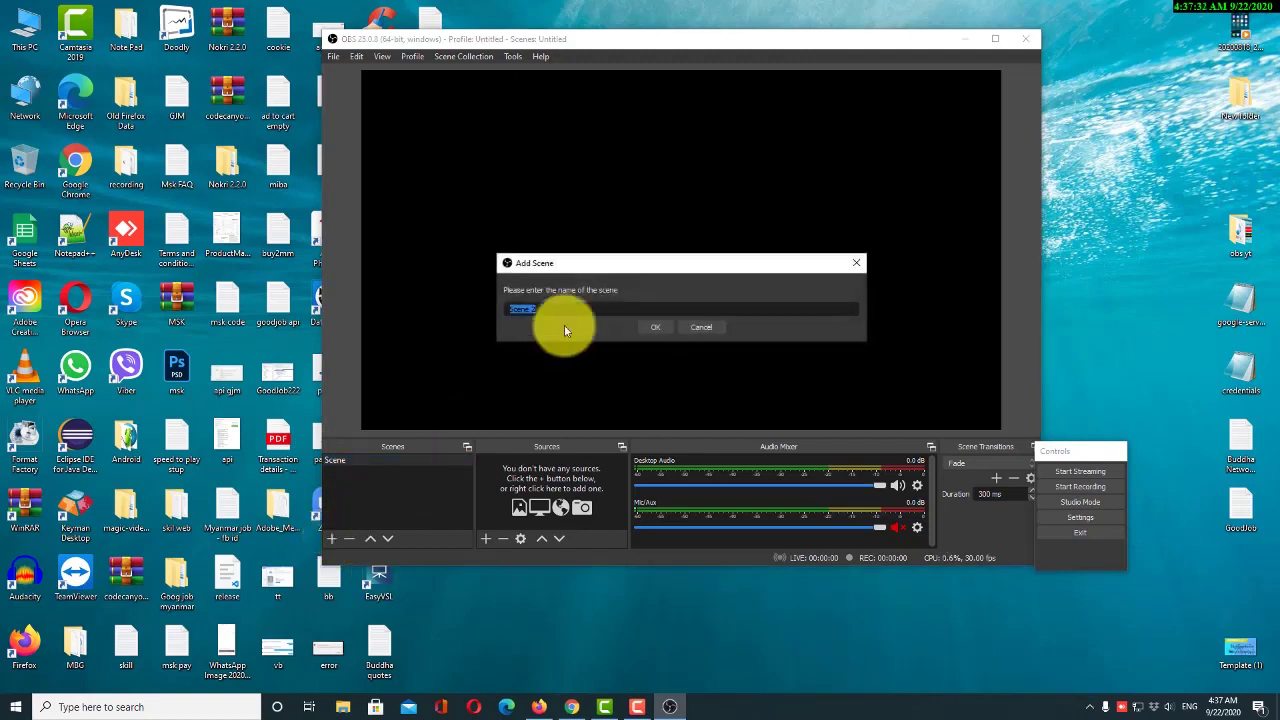
pyautogui.write('intro video')
pyautogui.click(647, 328)
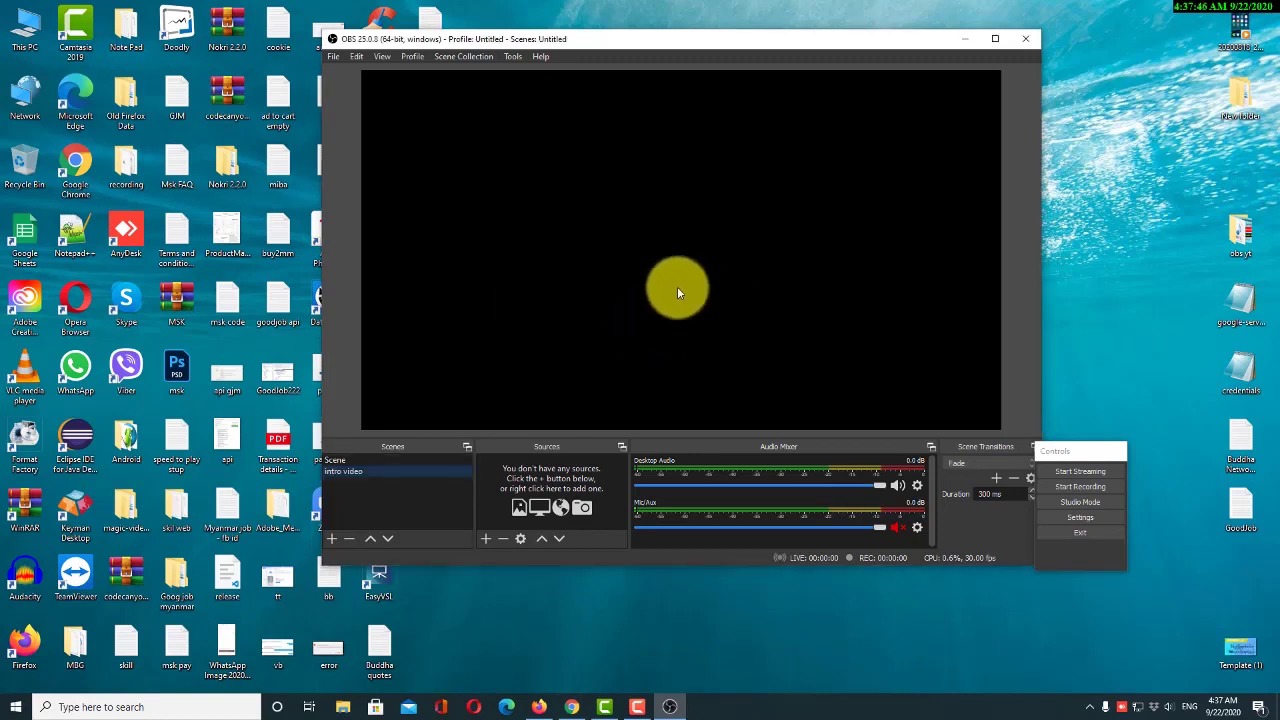
# Add another scene named "fb live" and make the intro video scene active again
pyautogui.click(333, 538)
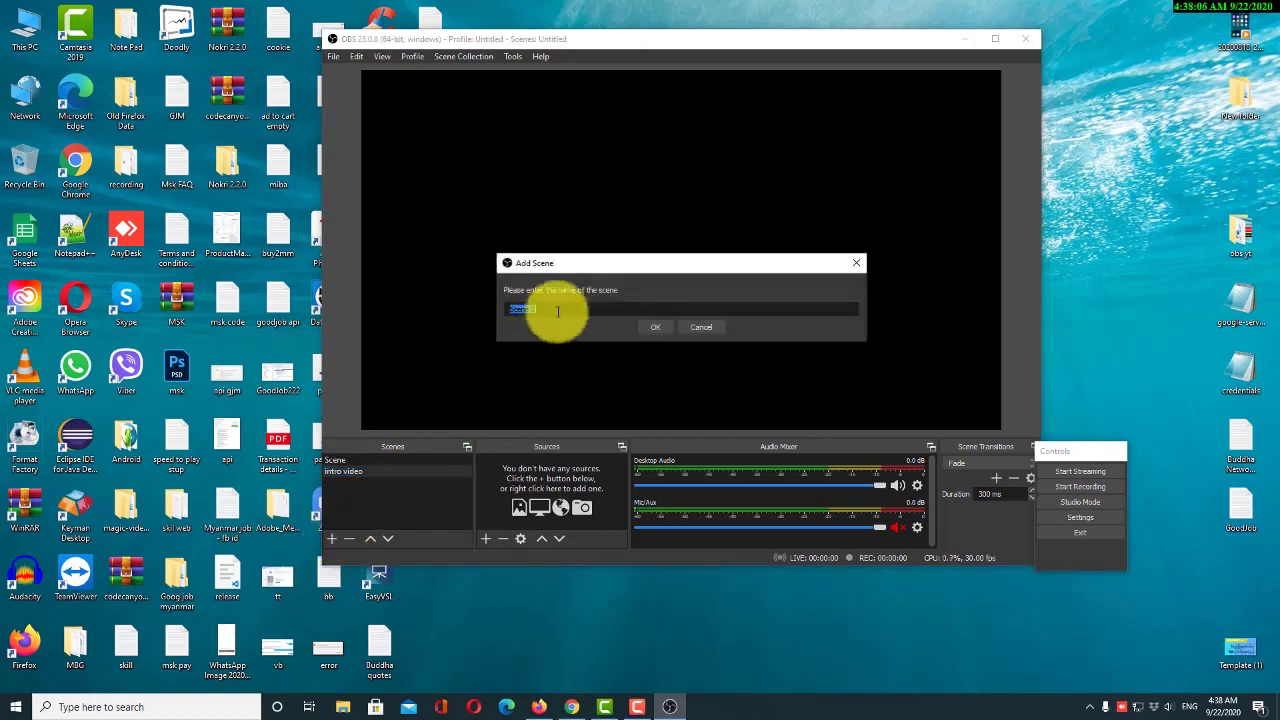
pyautogui.write('s')
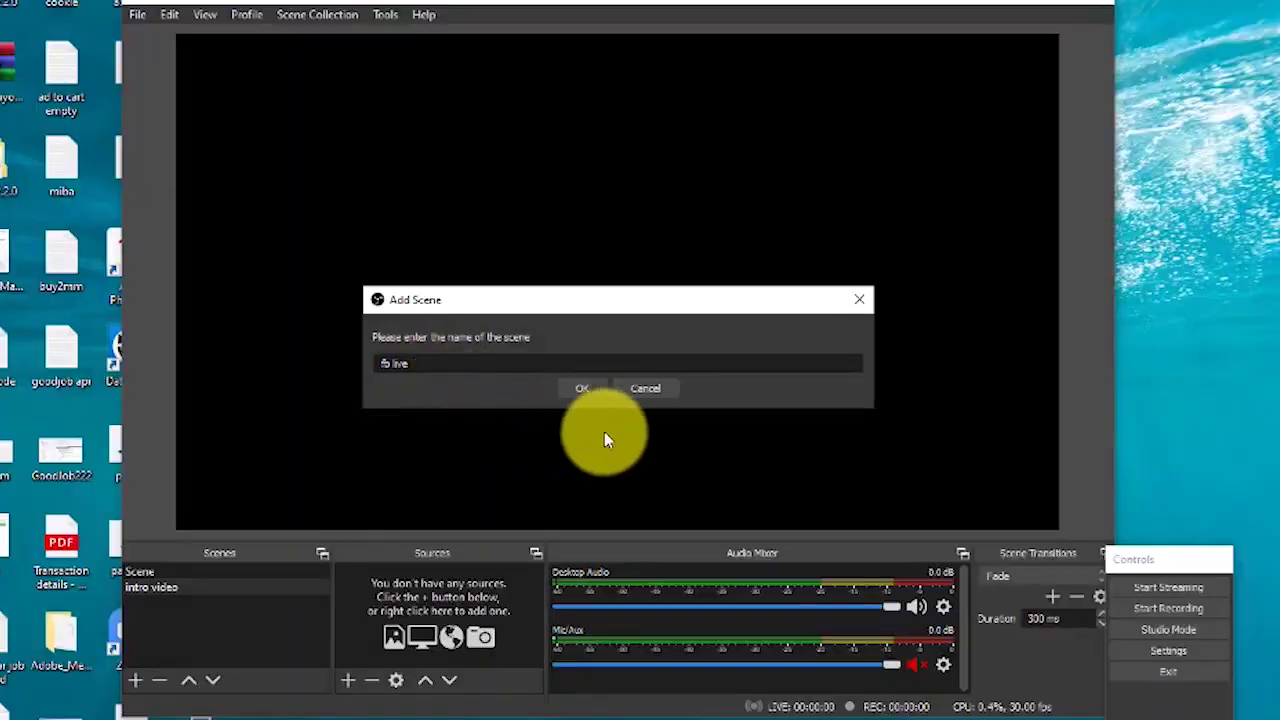
pyautogui.click(590, 392)
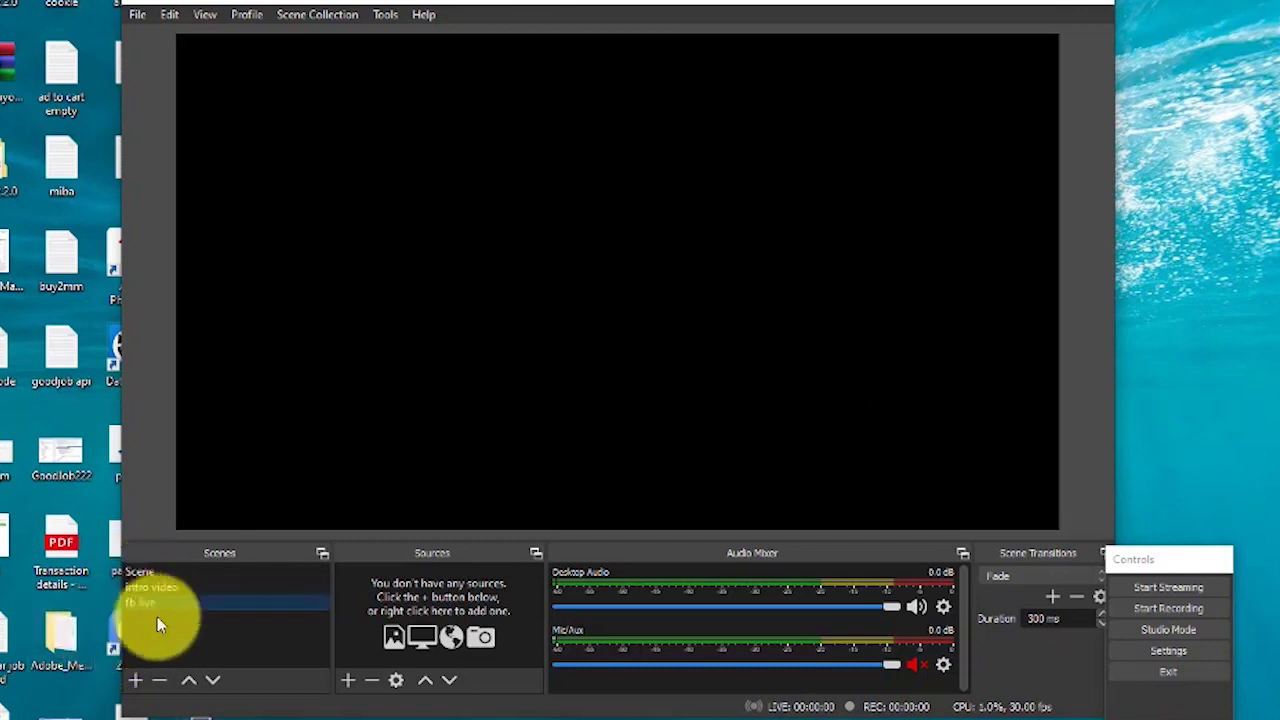
pyautogui.click(157, 586)
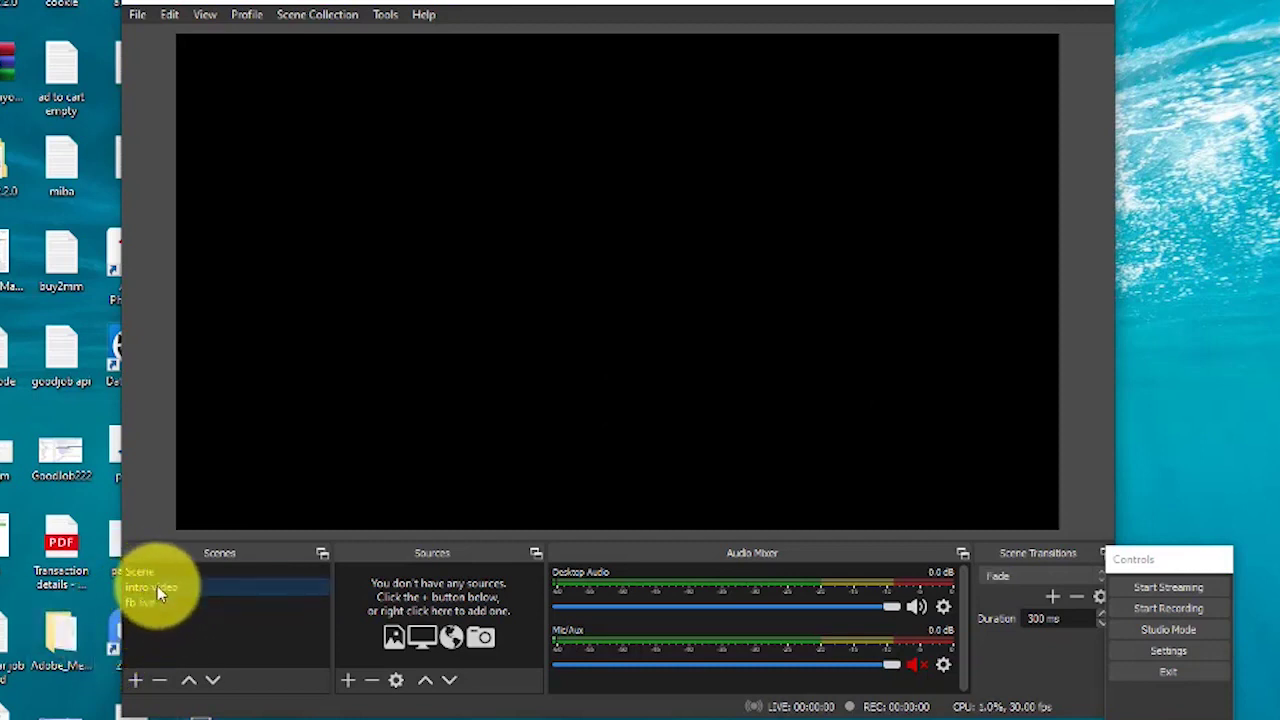